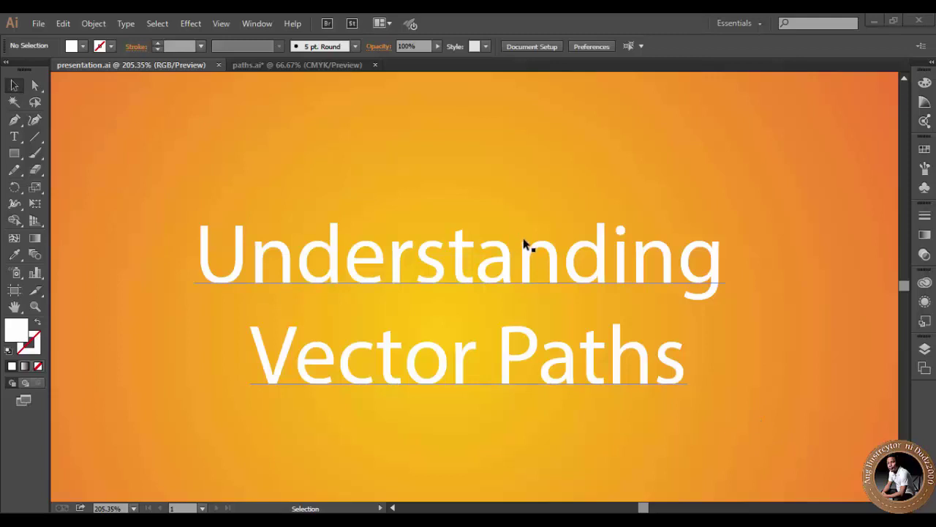
# Switch to paths.ai, survey the artboards, and jump to artboard 1, Straight Paths.
pyautogui.click(288, 66)
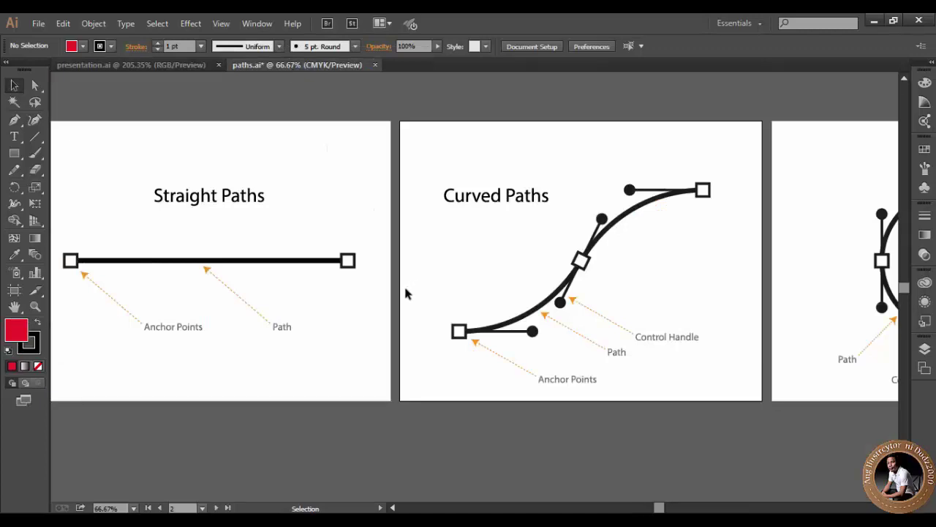
pyautogui.scroll(-1, 407, 293)
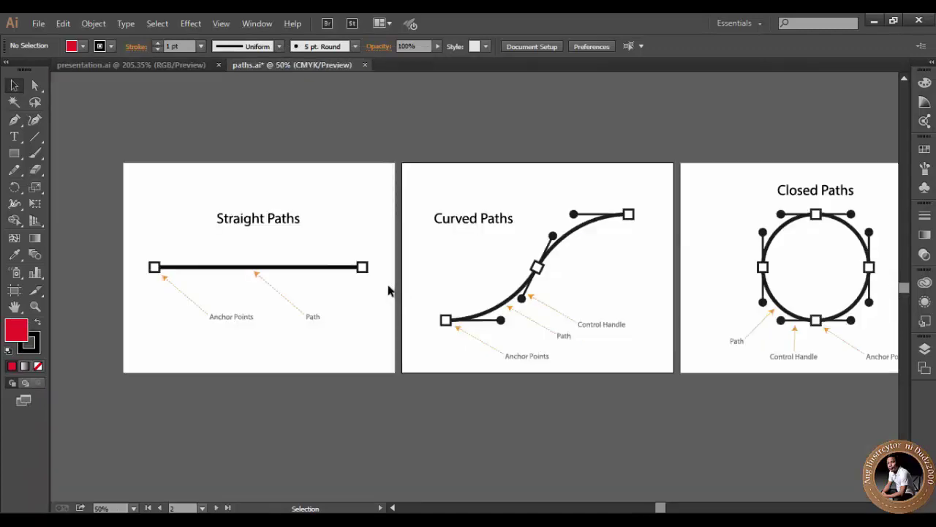
pyautogui.moveTo(412, 248); pyautogui.dragTo(409, 252)
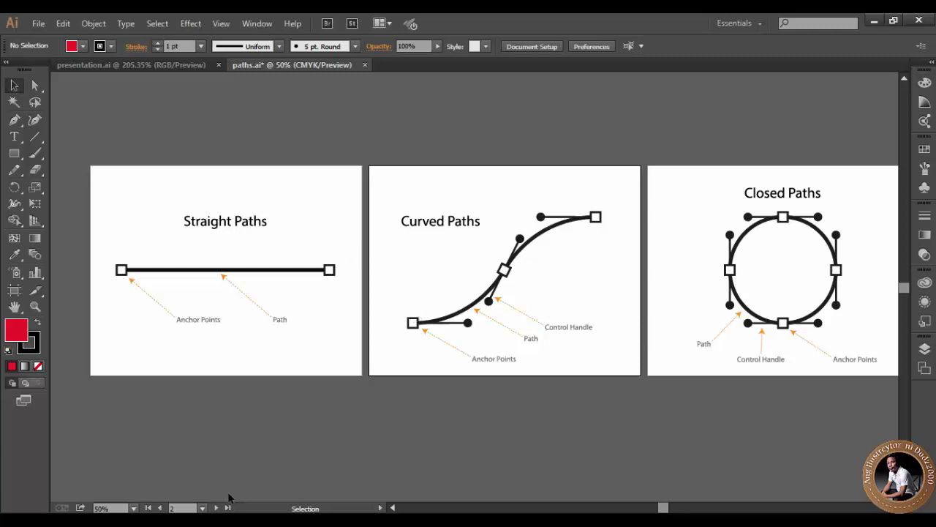
pyautogui.click(203, 508)
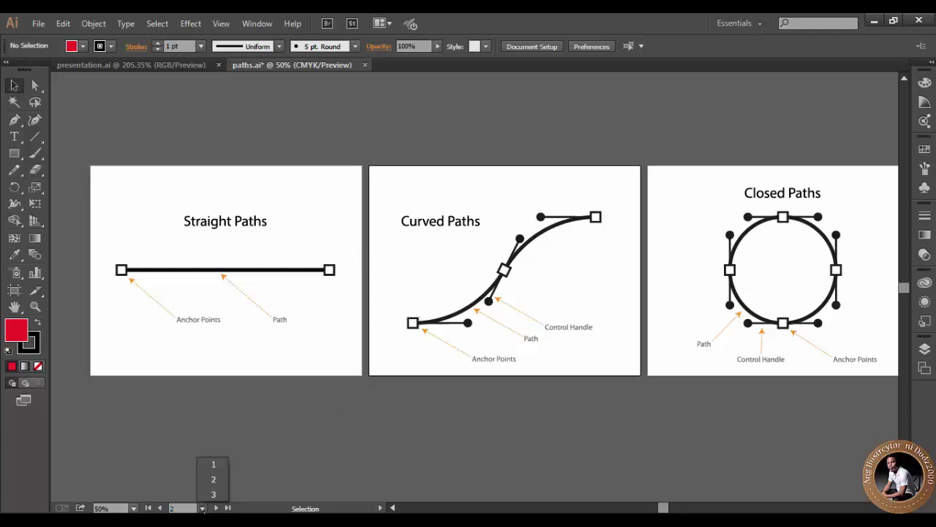
pyautogui.click(212, 467)
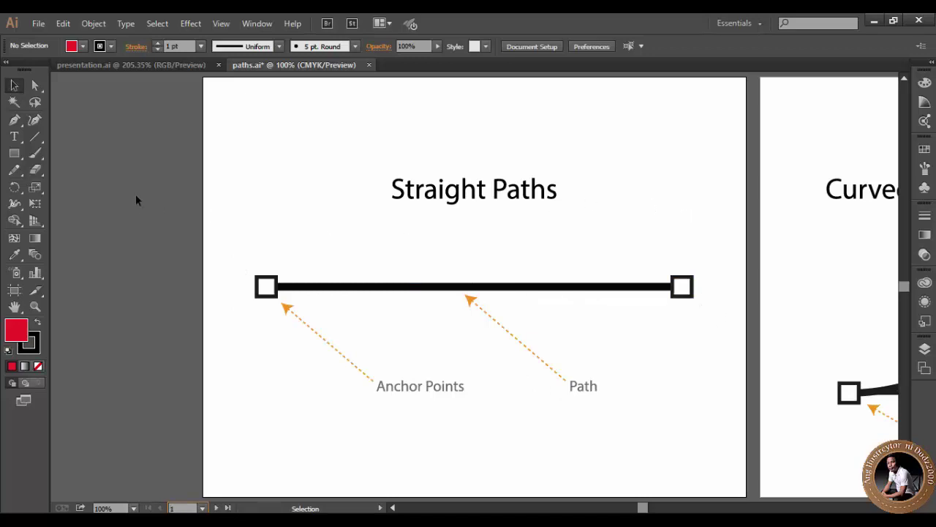
# Draw a horizontal two-anchor straight line with the Pen tool above the example path.
pyautogui.click(14, 120)
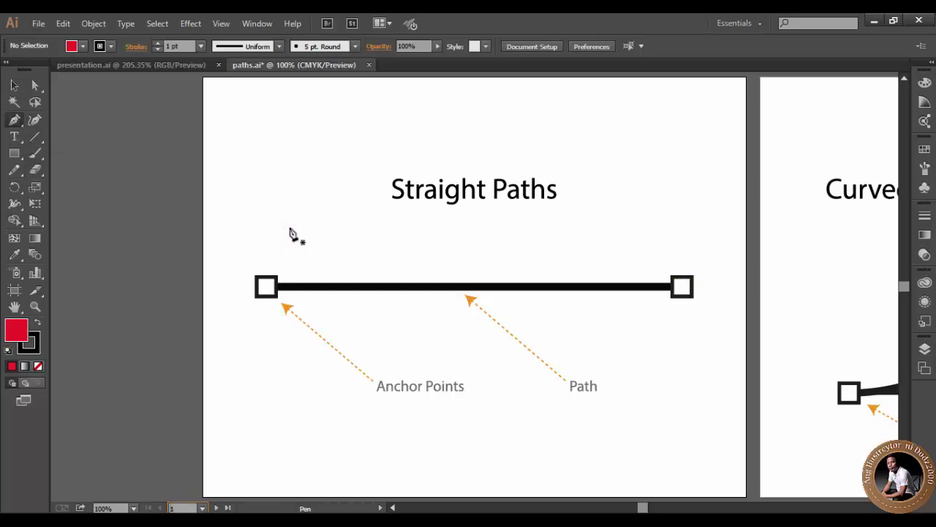
pyautogui.click(281, 231)
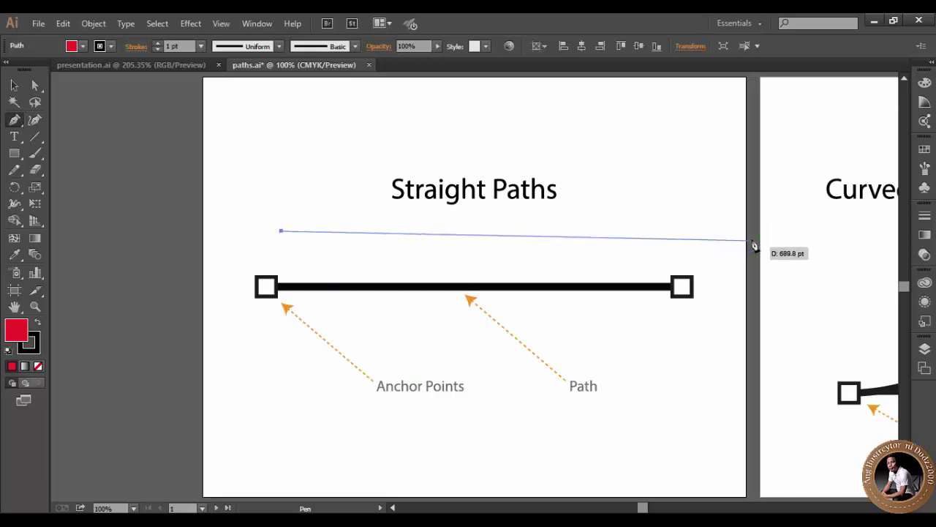
pyautogui.keyDown('shift'); pyautogui.click(653, 232); pyautogui.keyUp('shift')
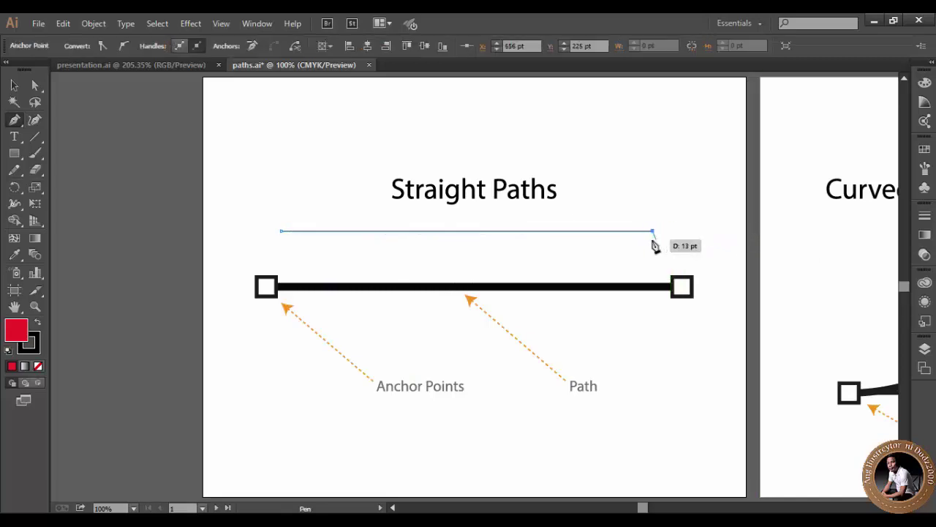
pyautogui.click(16, 87)
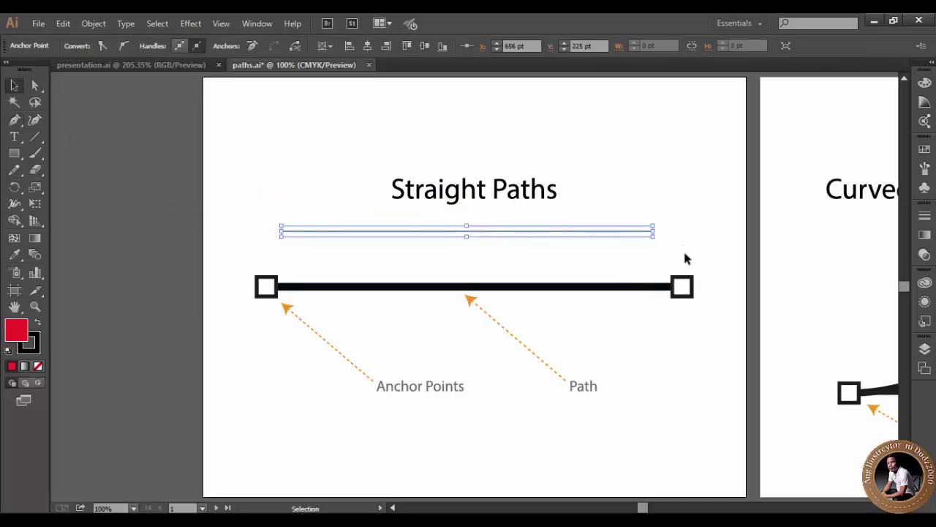
# Zoom in closely on the new line's end and pan it lower in the view.
pyautogui.click(35, 305)
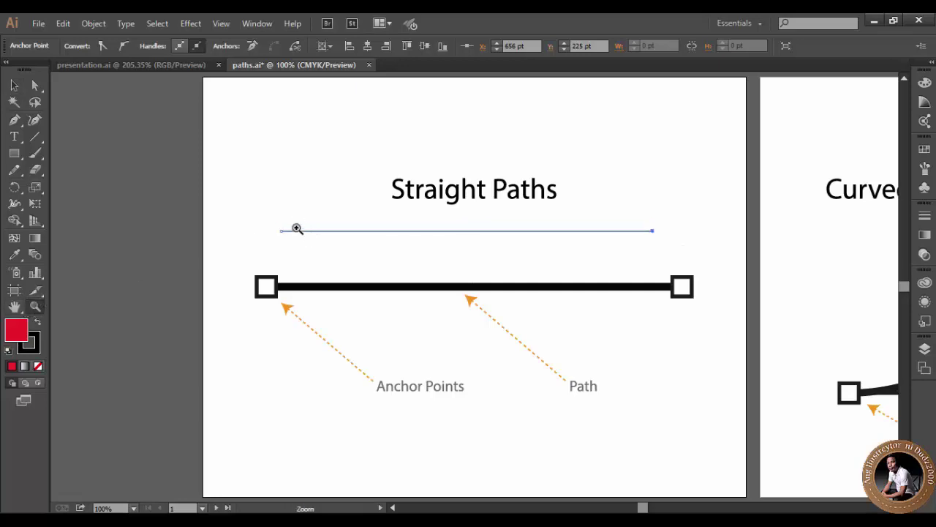
pyautogui.moveTo(255, 208); pyautogui.dragTo(319, 266)
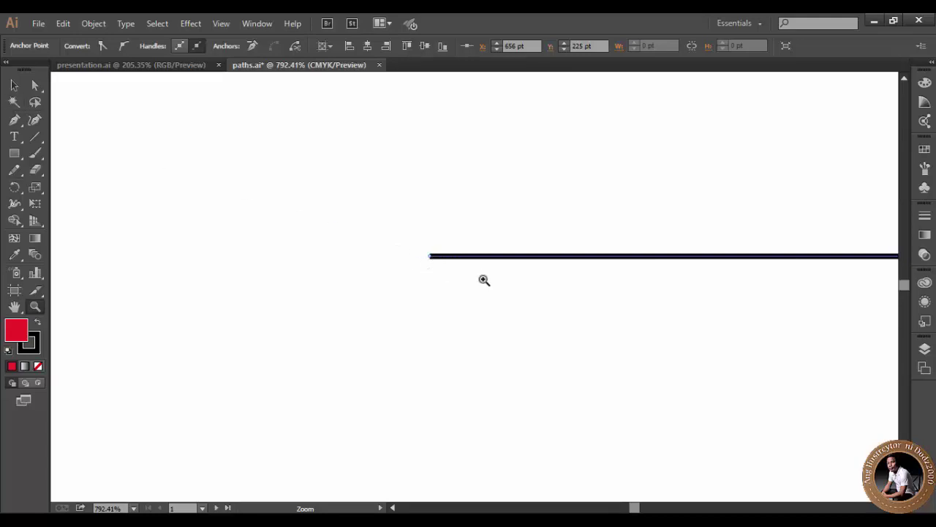
pyautogui.press('space')
pyautogui.moveTo(575, 271); pyautogui.dragTo(129, 316)
# Zoom back out to 150% to show the whole straight-path diagram with its heading.
pyautogui.keyDown('alt'); pyautogui.click(308, 316); pyautogui.keyUp('alt')
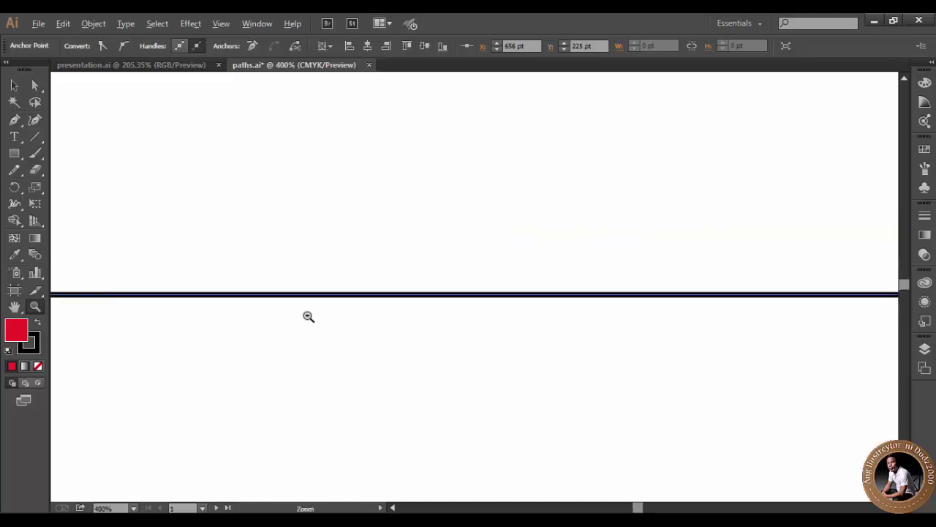
pyautogui.keyDown('alt'); pyautogui.click(282, 311); pyautogui.keyUp('alt')
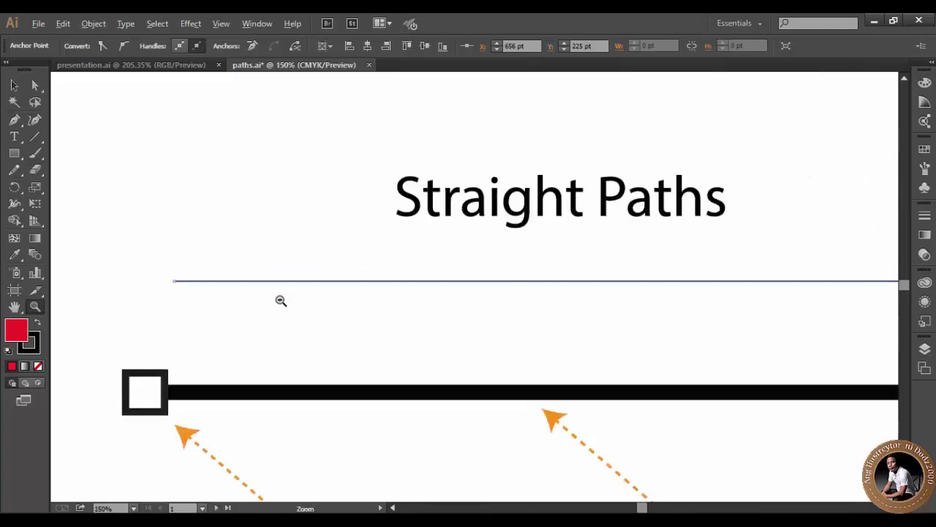
pyautogui.keyDown('alt'); pyautogui.click(285, 300); pyautogui.keyUp('alt')
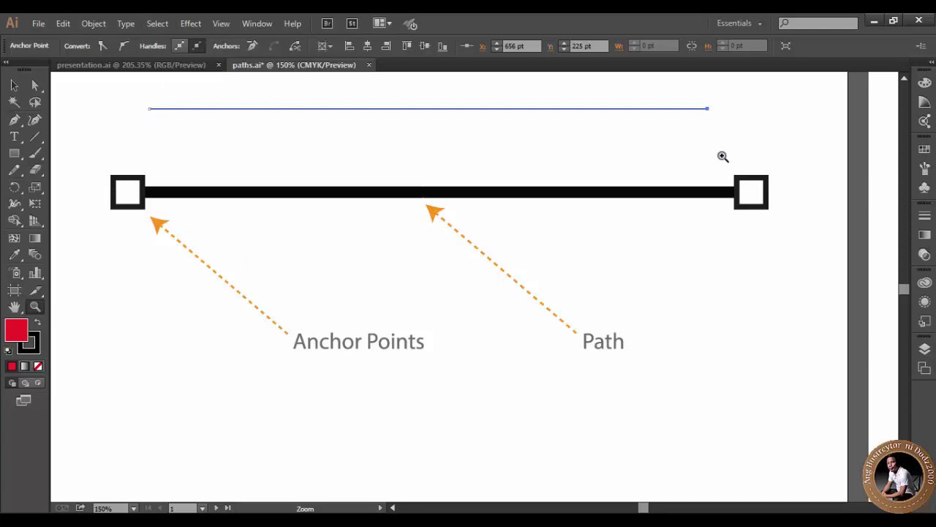
pyautogui.scroll(1, 724, 195)
pyautogui.scroll(1, 724, 195)
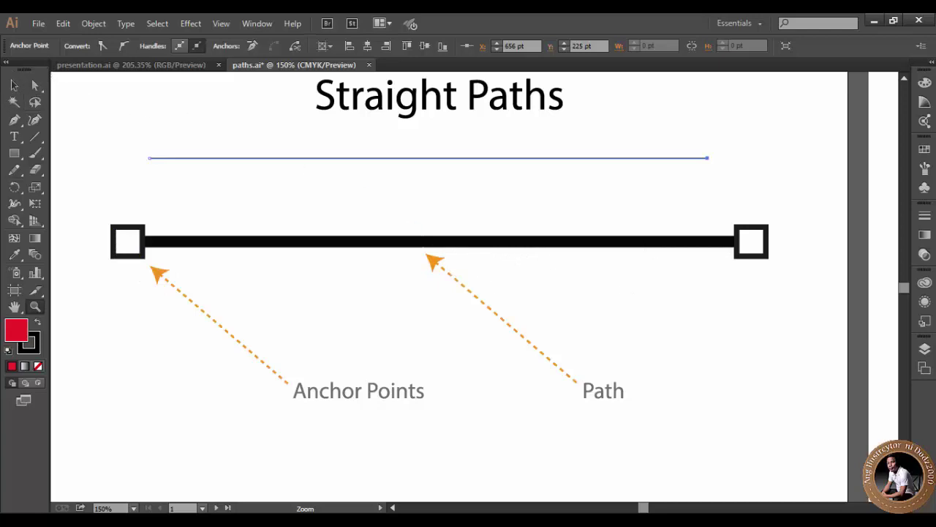
# On artboard 2, Curved Paths, draw a three-anchor curve with smooth points using the Pen tool.
pyautogui.click(202, 507)
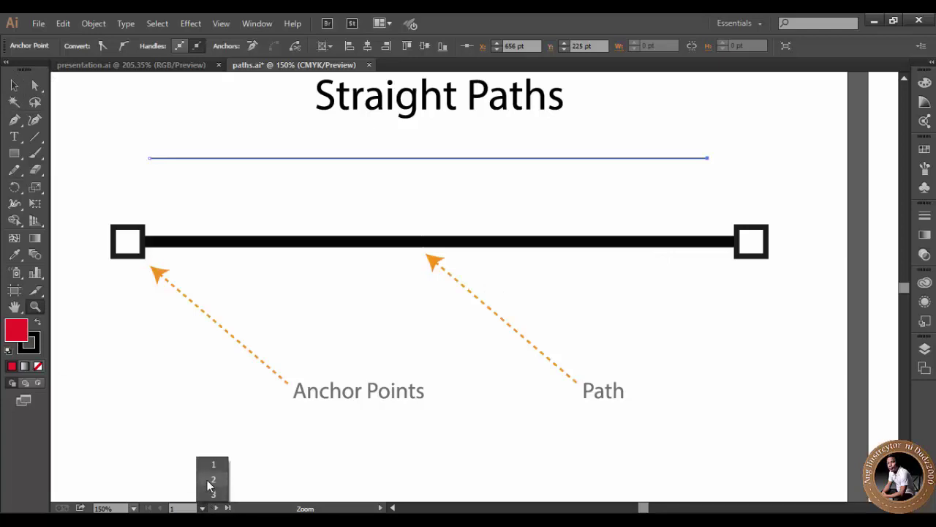
pyautogui.click(208, 484)
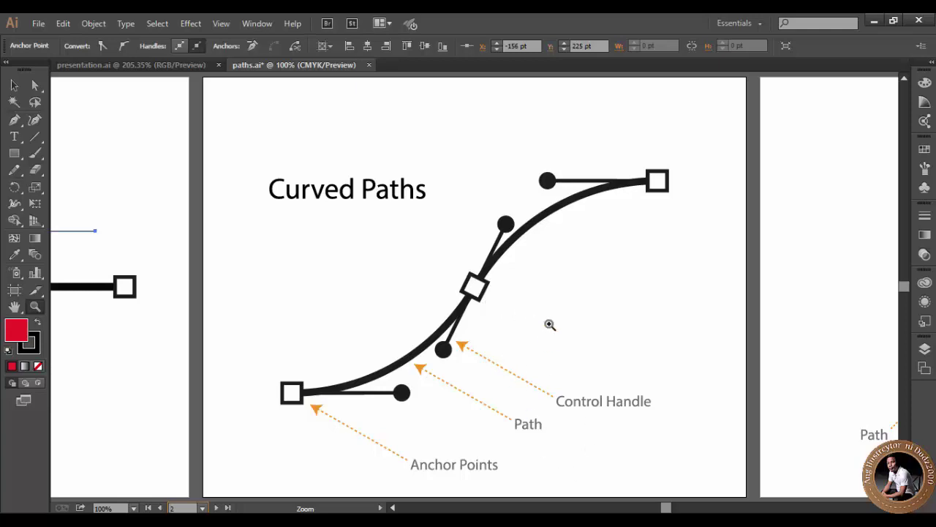
pyautogui.click(14, 120)
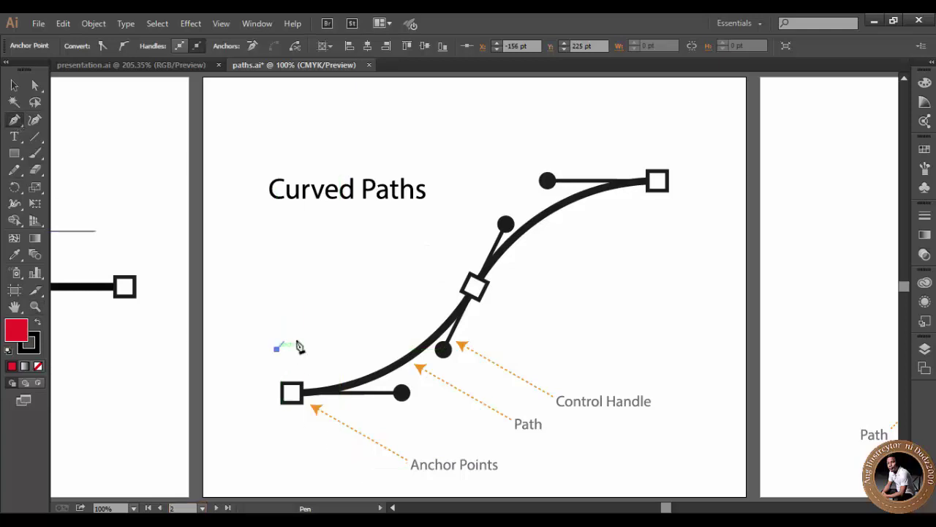
pyautogui.click(277, 348)
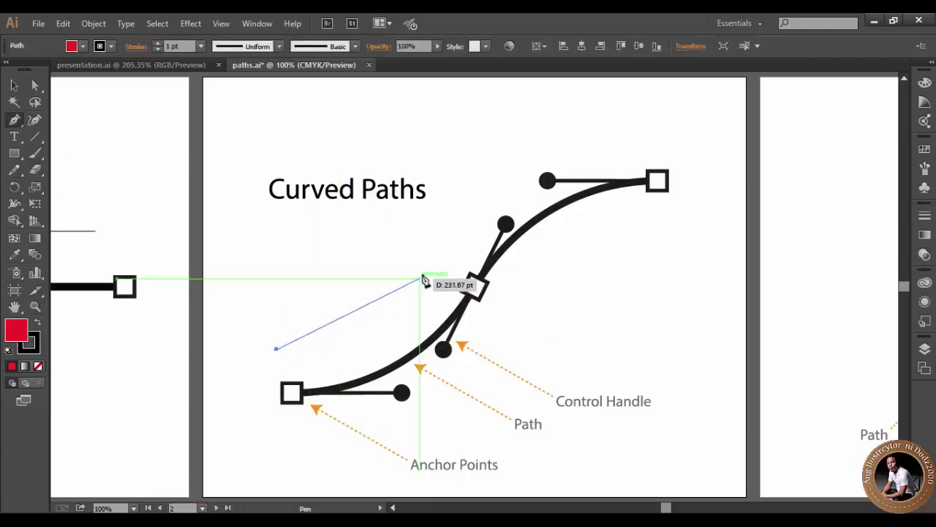
pyautogui.moveTo(425, 271); pyautogui.dragTo(459, 223)
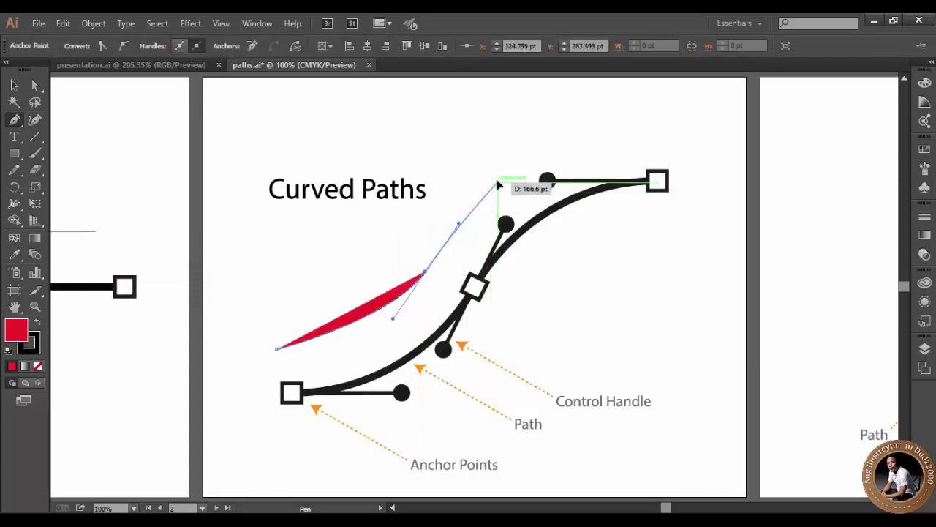
pyautogui.moveTo(498, 182); pyautogui.dragTo(16, 94)
pyautogui.click(15, 86)
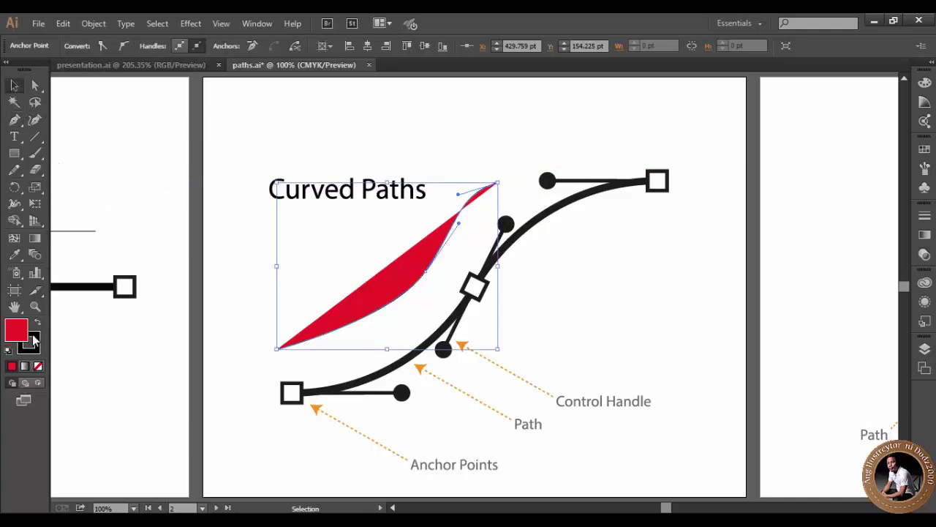
# Reset the new curve to default fill and stroke, then set its fill to None.
pyautogui.click(10, 352)
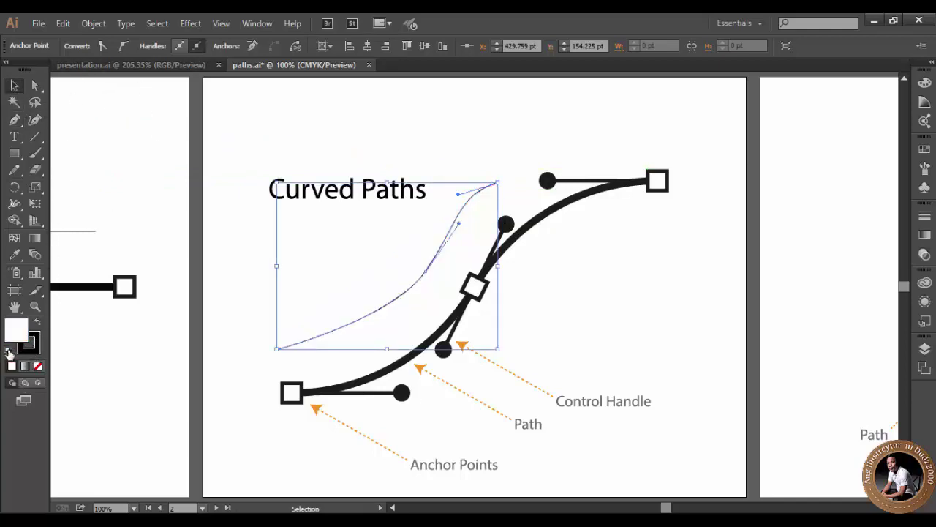
pyautogui.click(184, 139)
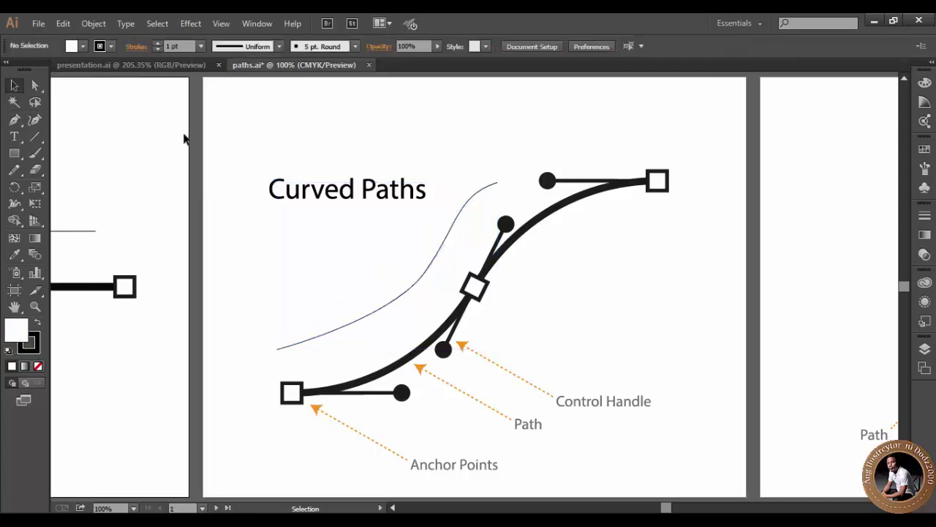
pyautogui.click(376, 309)
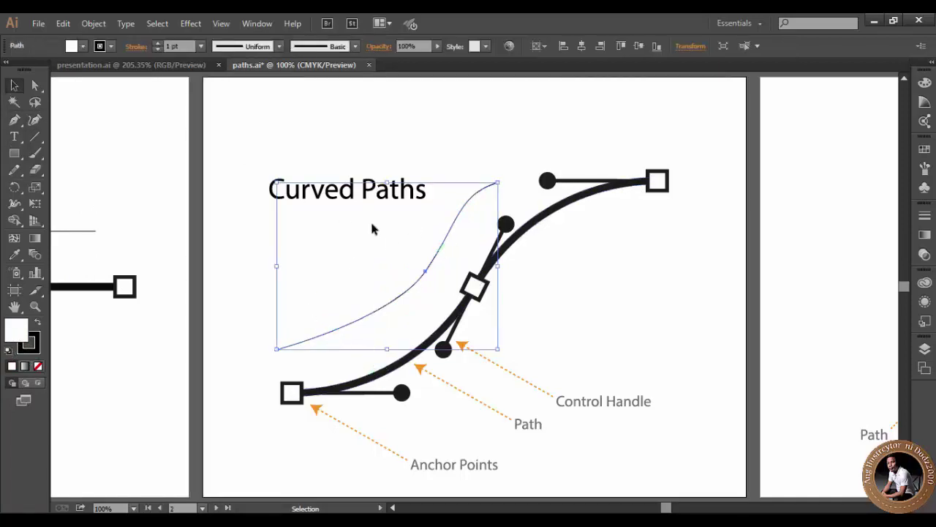
pyautogui.click(83, 46)
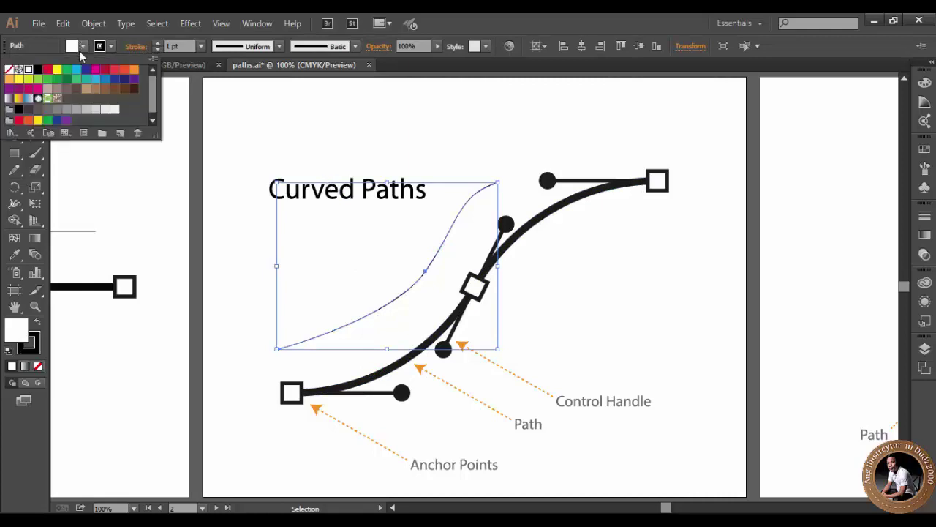
pyautogui.click(9, 69)
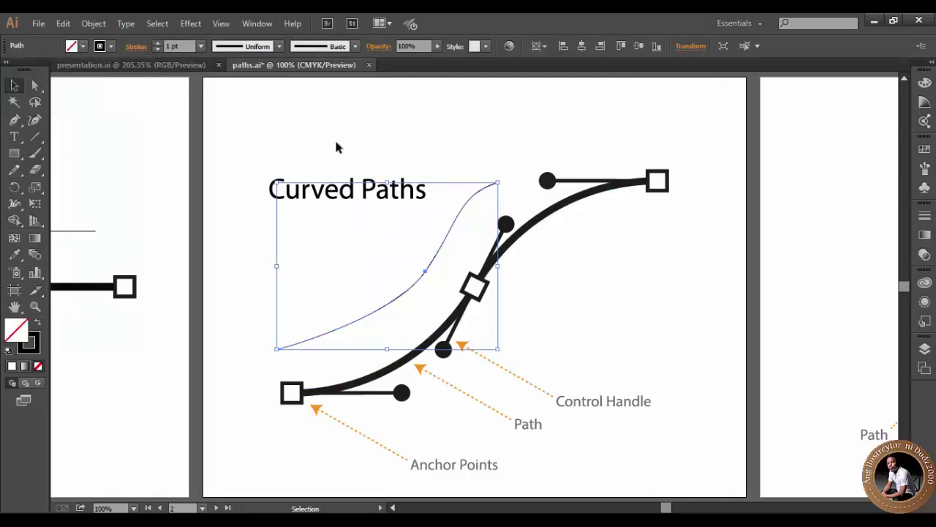
pyautogui.click(428, 143)
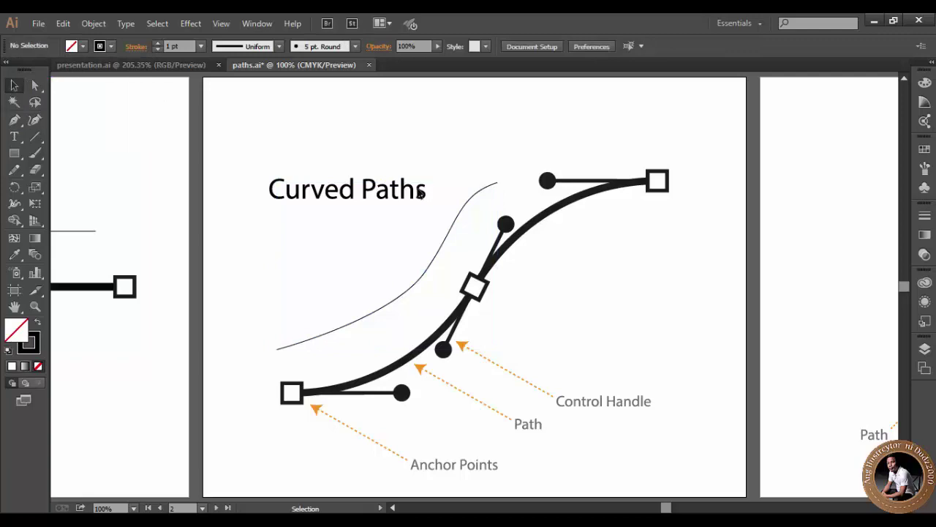
pyautogui.click(401, 302)
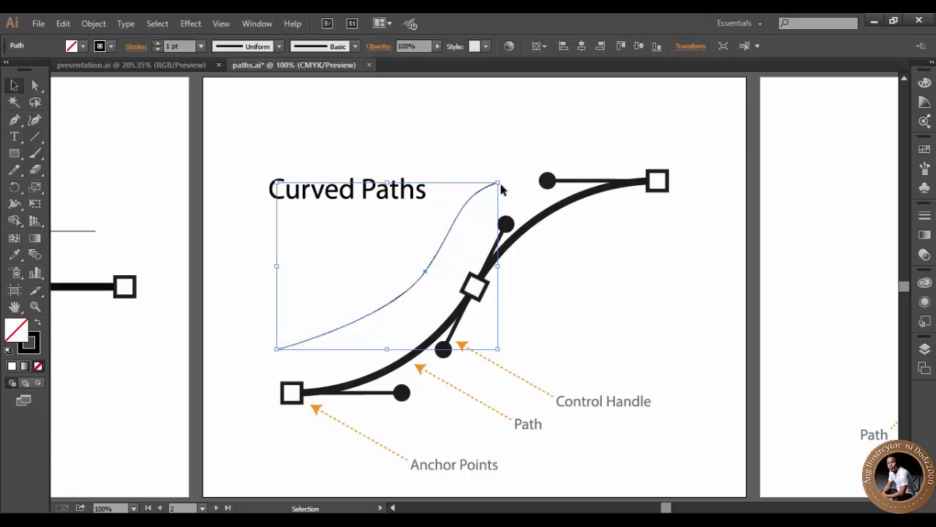
# Move the curve's middle anchor down-left and drag its direction handles into a steeper S.
pyautogui.click(36, 87)
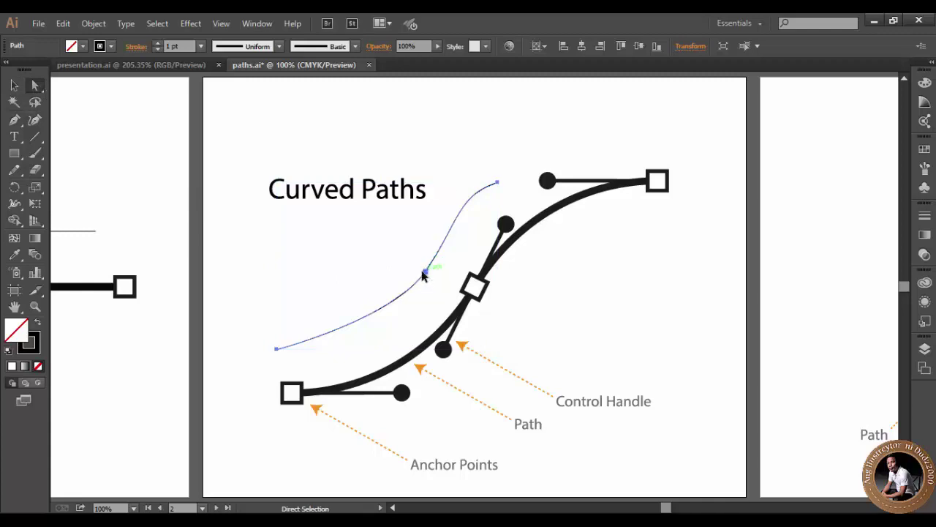
pyautogui.click(425, 272)
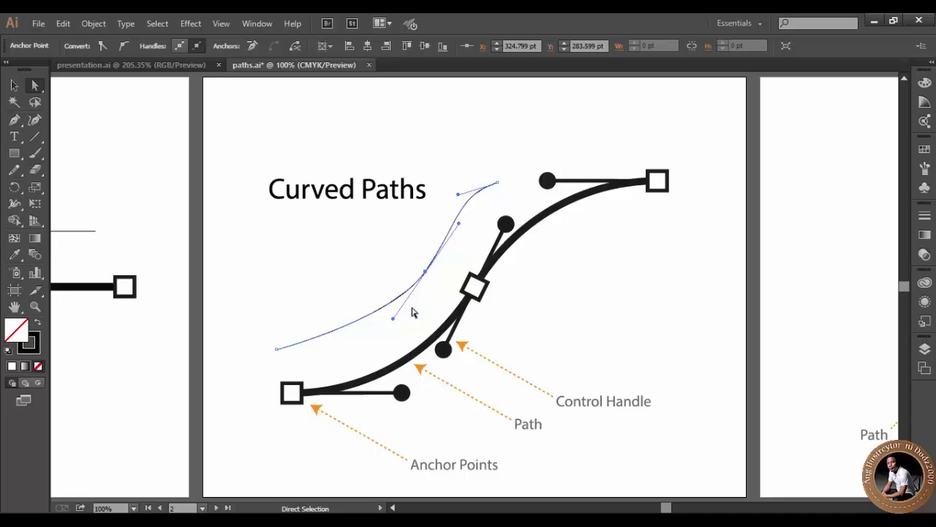
pyautogui.click(425, 272)
pyautogui.moveTo(426, 274); pyautogui.dragTo(415, 290)
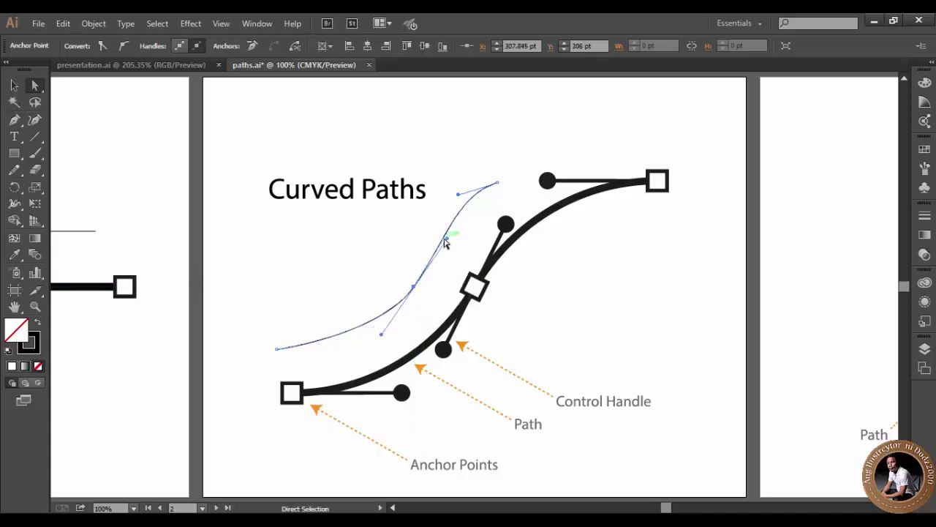
pyautogui.moveTo(449, 247); pyautogui.dragTo(434, 219)
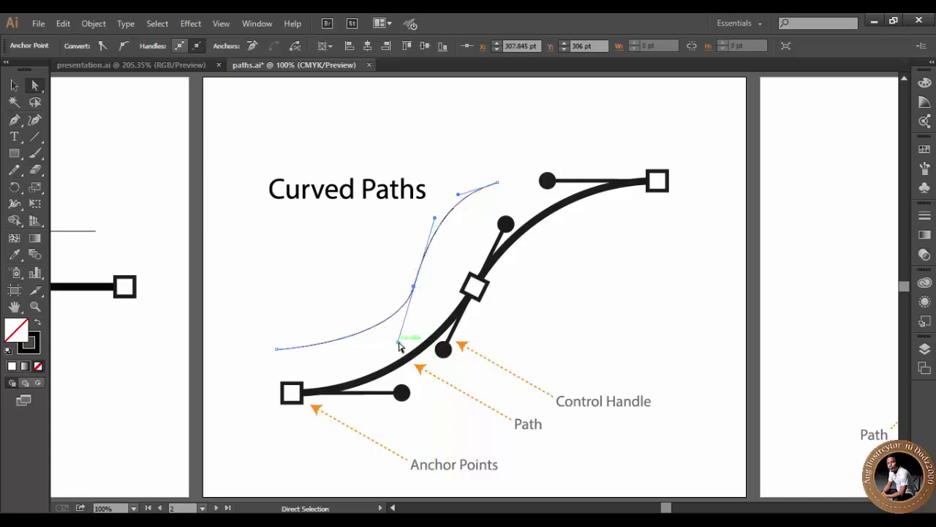
pyautogui.moveTo(398, 341); pyautogui.dragTo(381, 361)
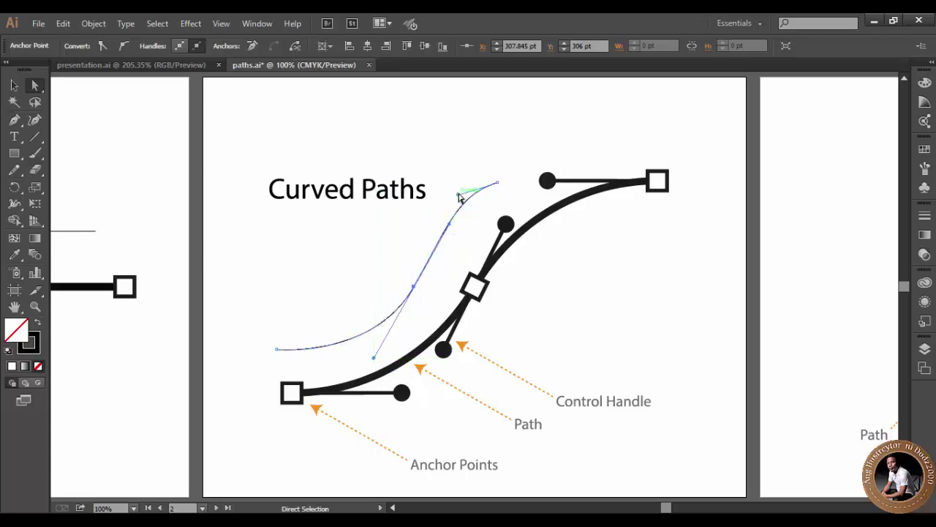
pyautogui.moveTo(458, 197); pyautogui.dragTo(430, 186)
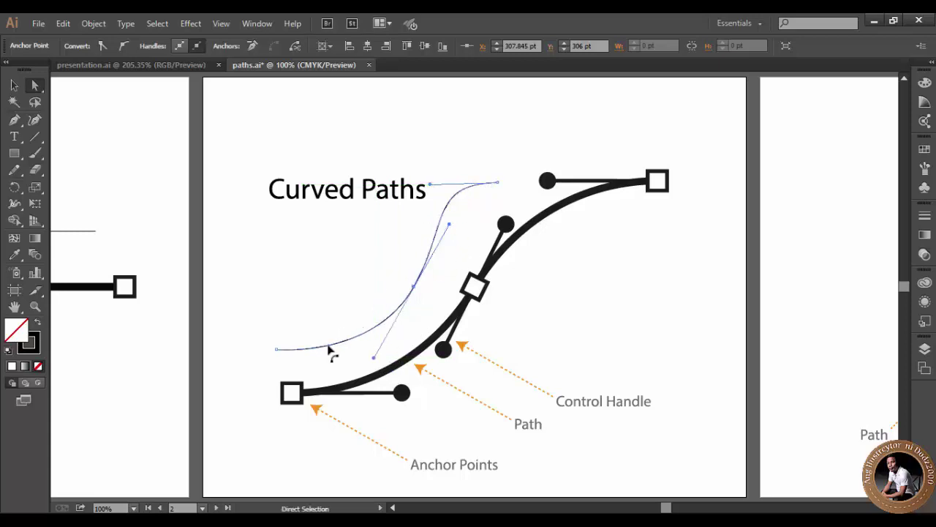
pyautogui.click(278, 350)
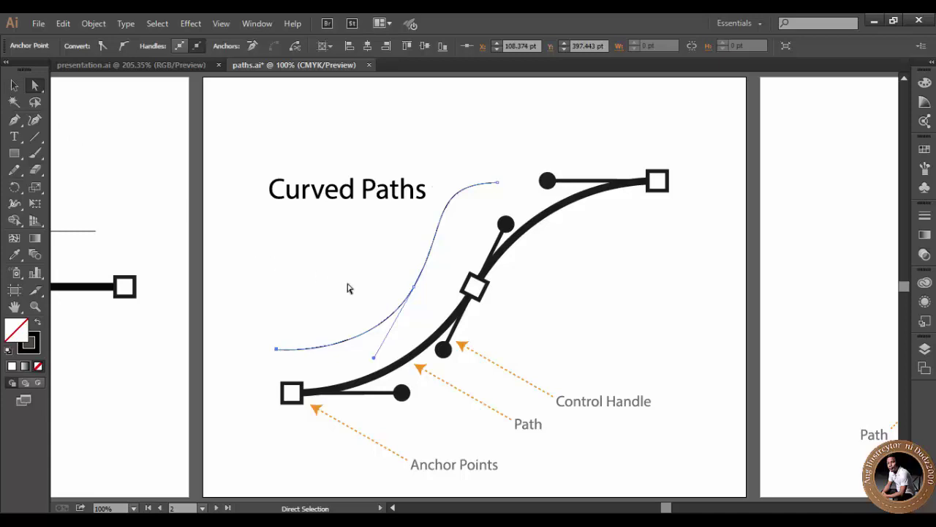
# Return to the Selection tool and show artboard 3, Closed Paths.
pyautogui.click(14, 84)
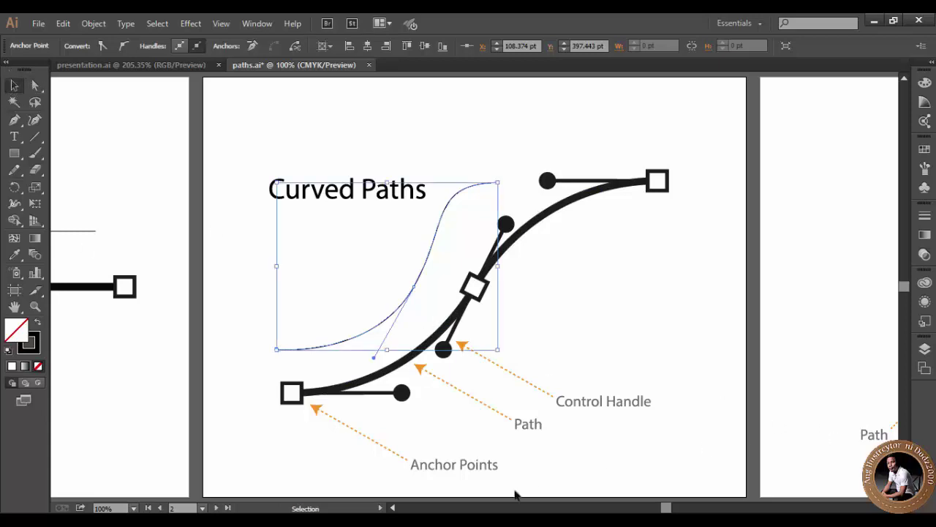
pyautogui.click(203, 507)
pyautogui.click(211, 492)
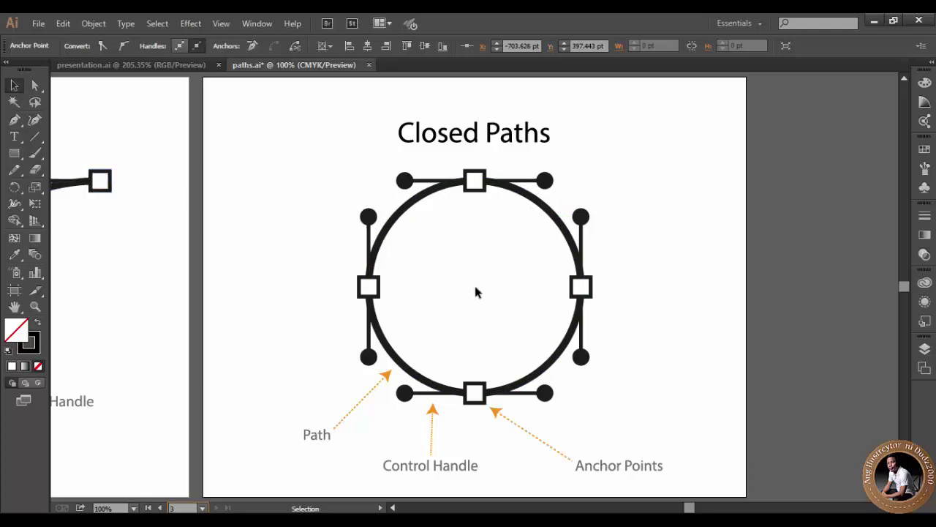
pyautogui.click(14, 120)
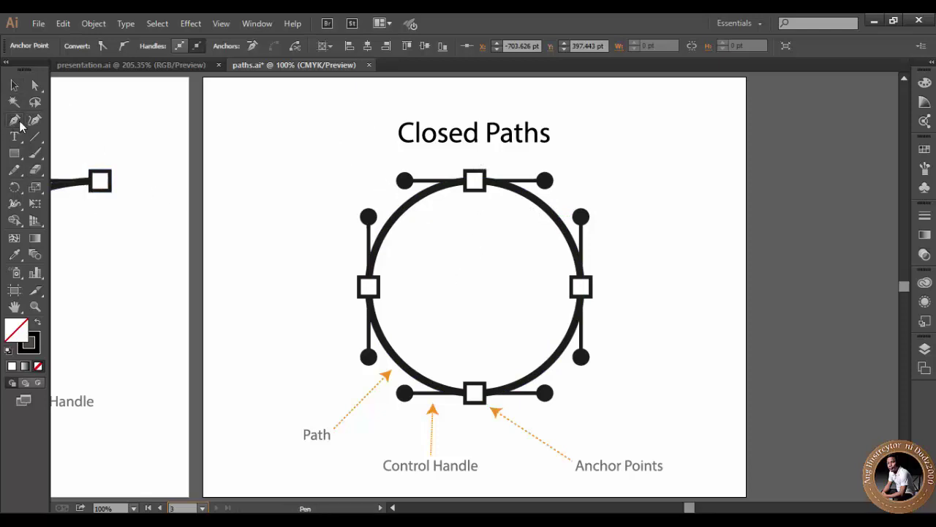
pyautogui.click(35, 120)
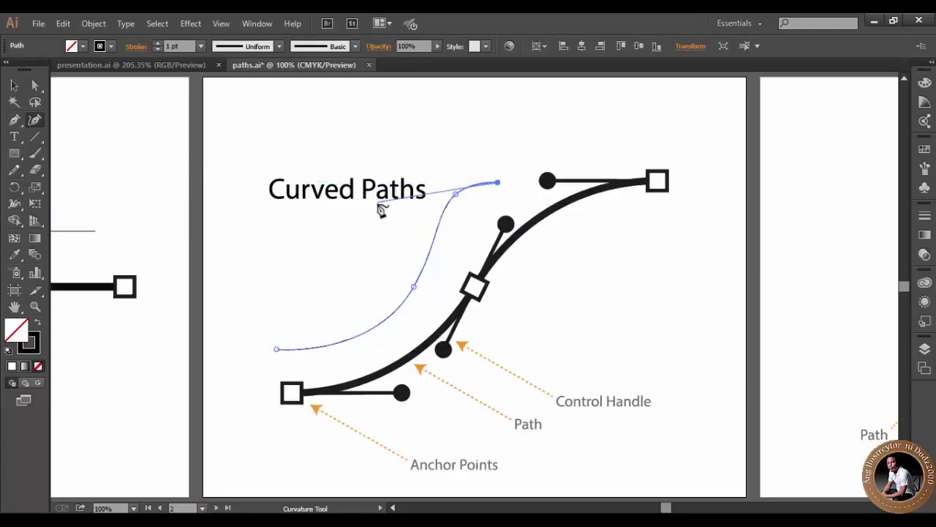
pyautogui.moveTo(378, 199); pyautogui.dragTo(113, 200)
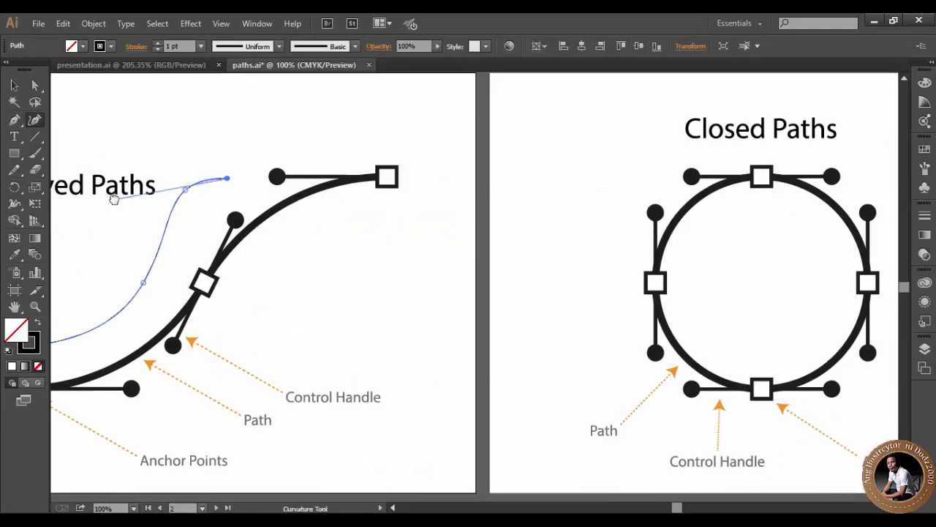
pyautogui.press('v')
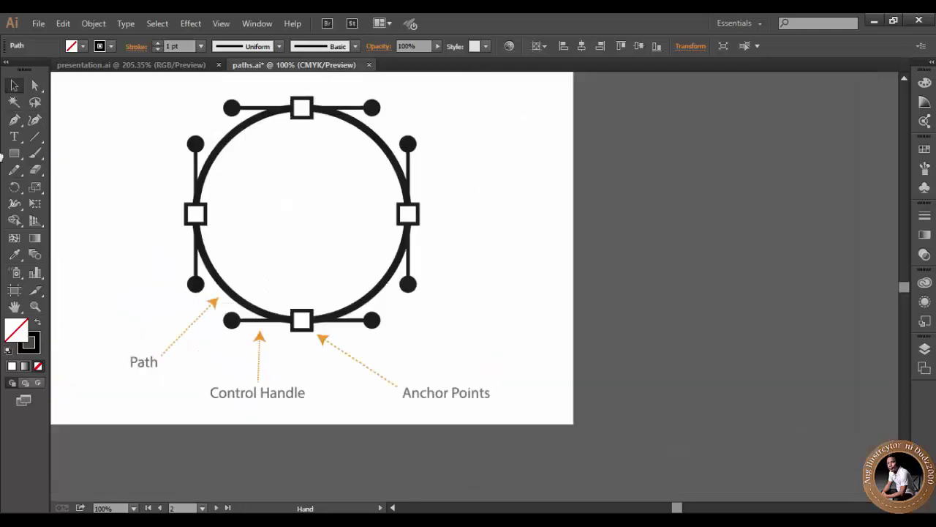
pyautogui.click(208, 241)
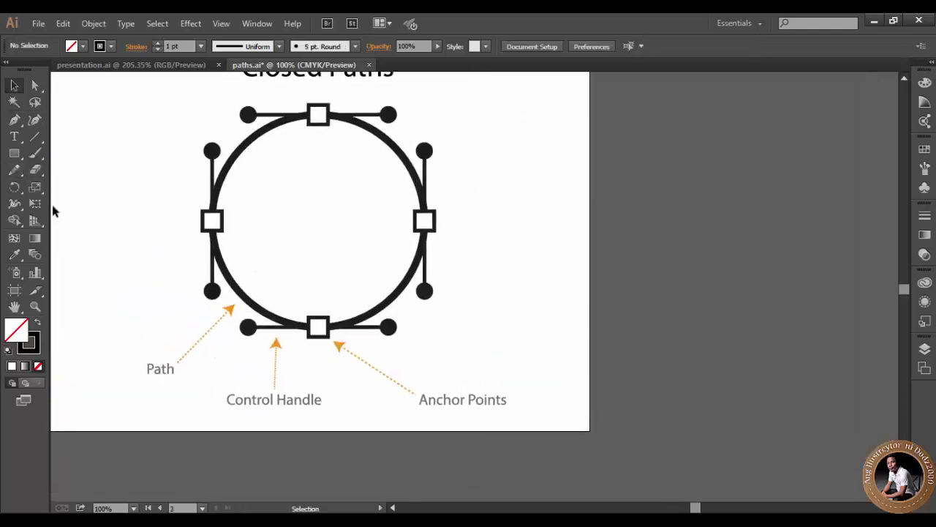
pyautogui.click(16, 122)
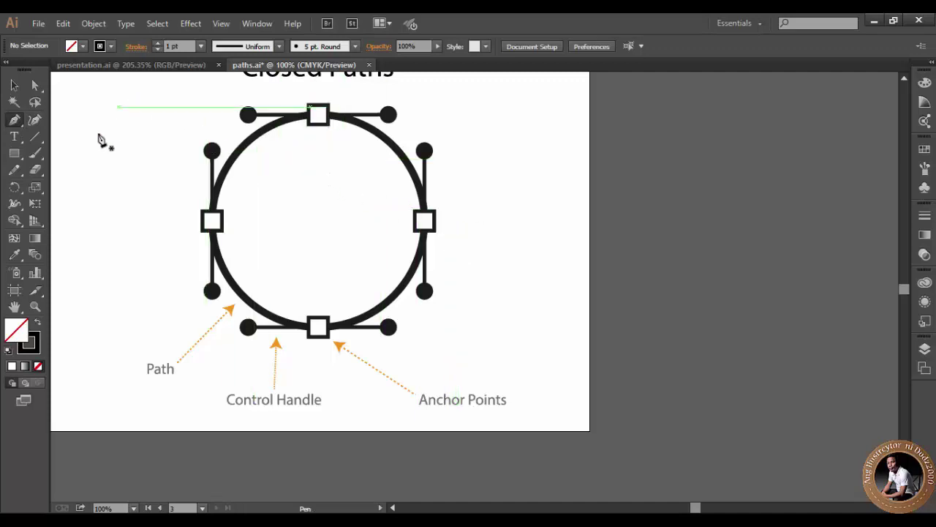
# Draw a closed four-point rounded blob right of the circle with the Curvature tool.
pyautogui.click(35, 120)
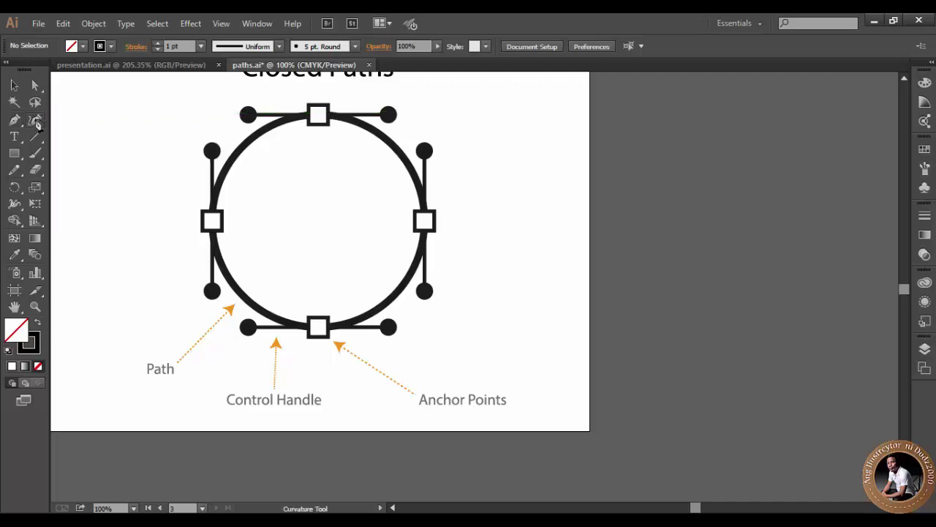
pyautogui.click(480, 159)
pyautogui.click(549, 133)
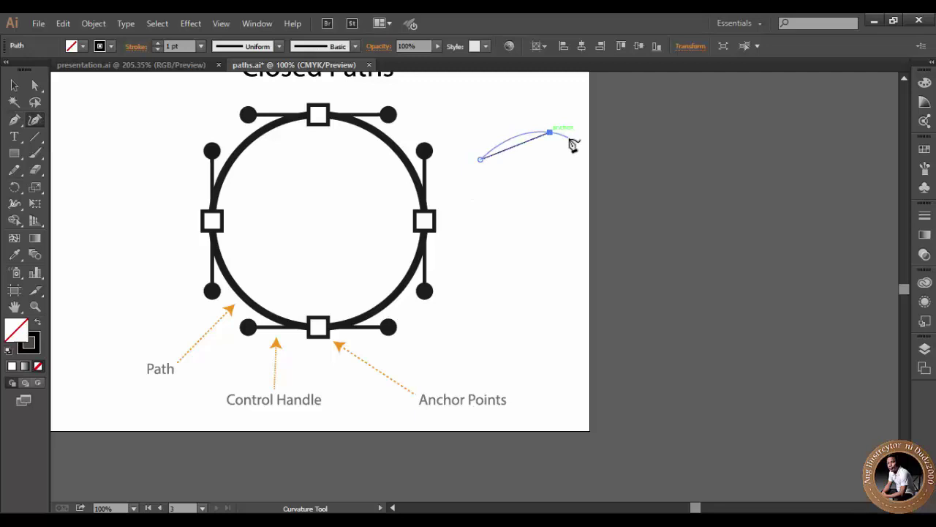
pyautogui.click(578, 193)
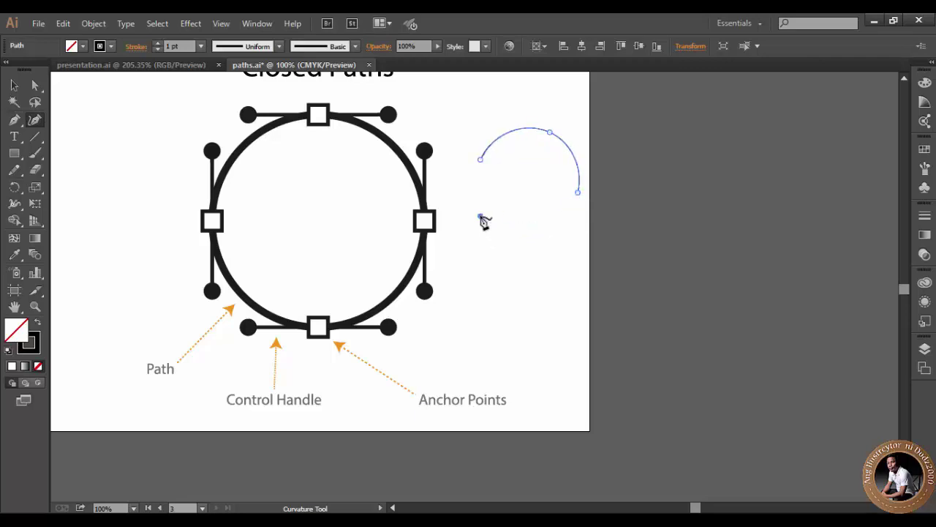
pyautogui.click(480, 216)
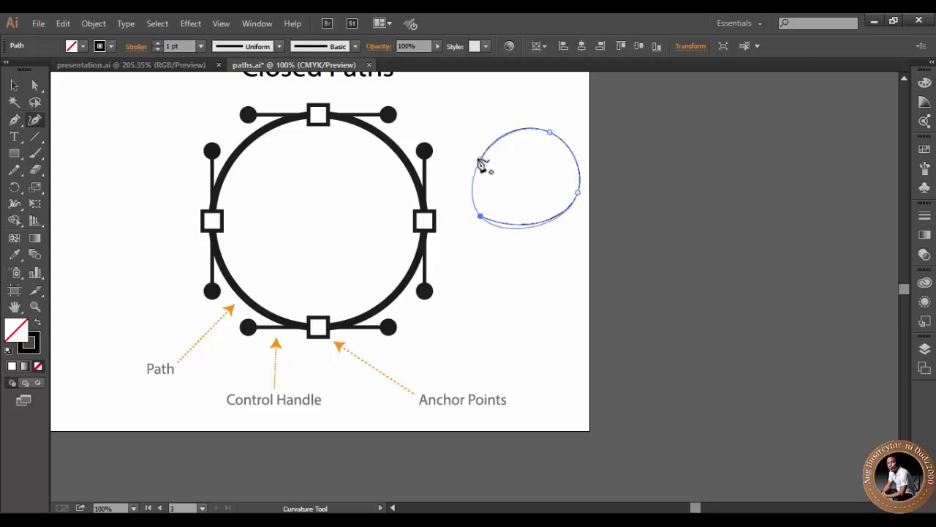
pyautogui.click(480, 160)
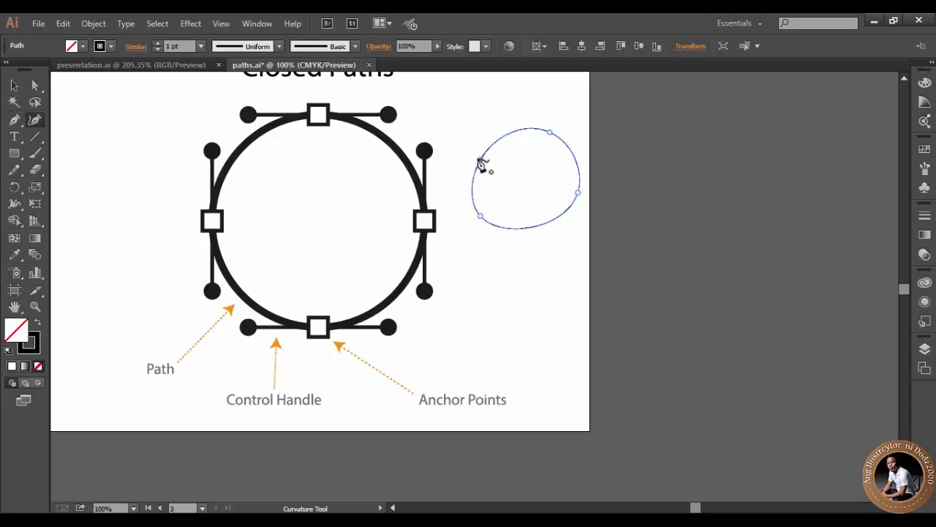
pyautogui.click(14, 86)
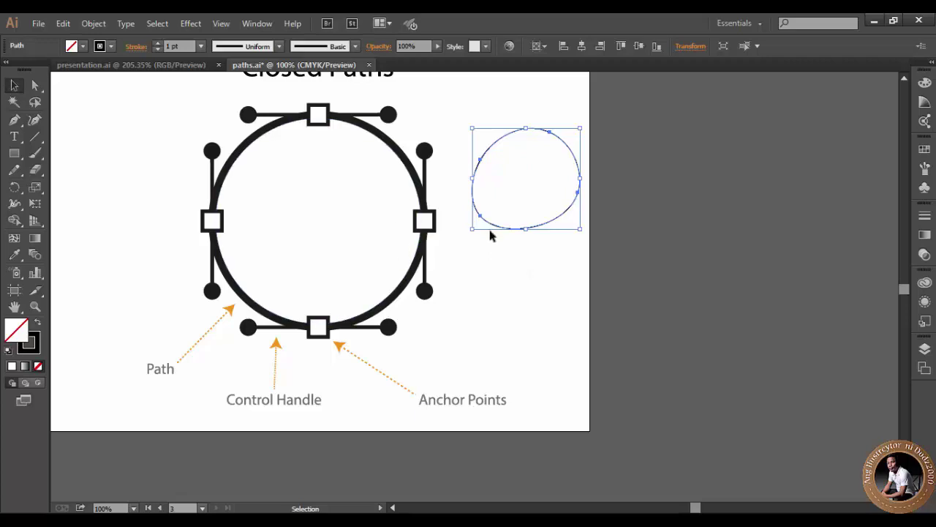
pyautogui.click(37, 86)
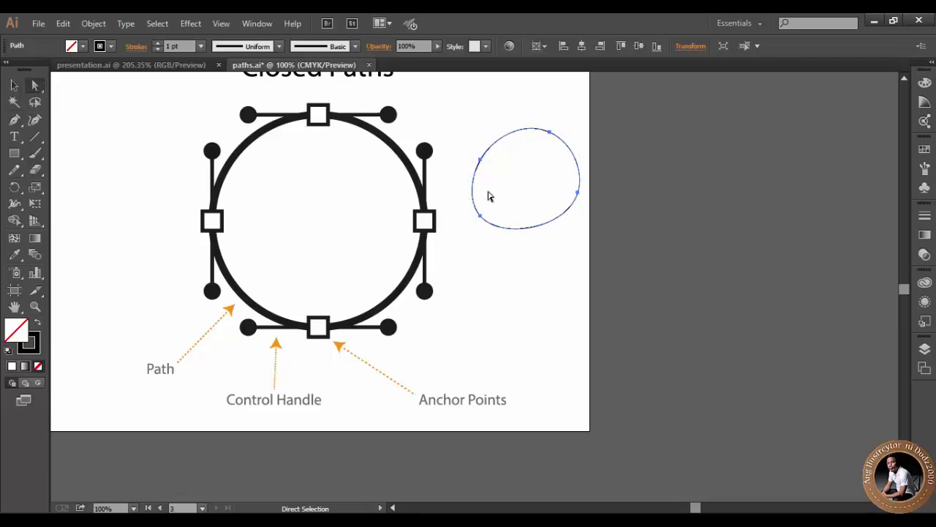
pyautogui.click(478, 216)
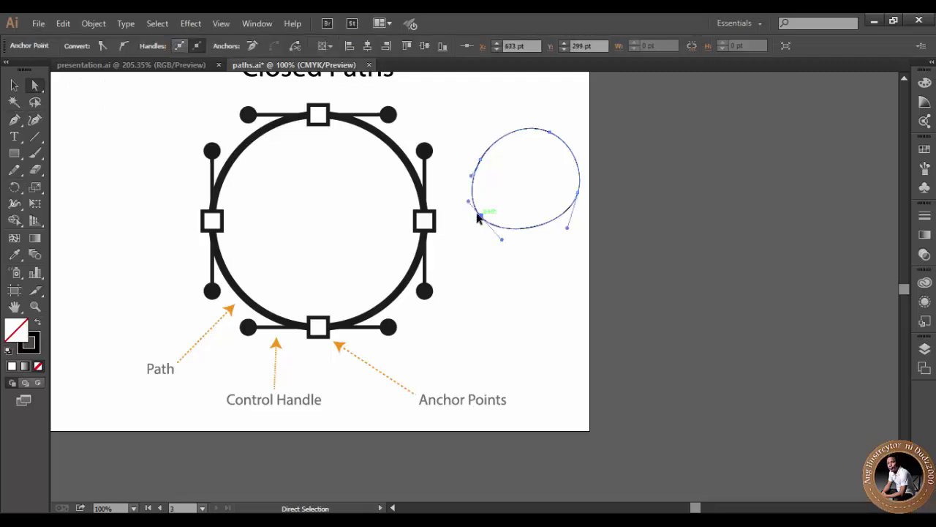
pyautogui.click(577, 194)
pyautogui.click(14, 85)
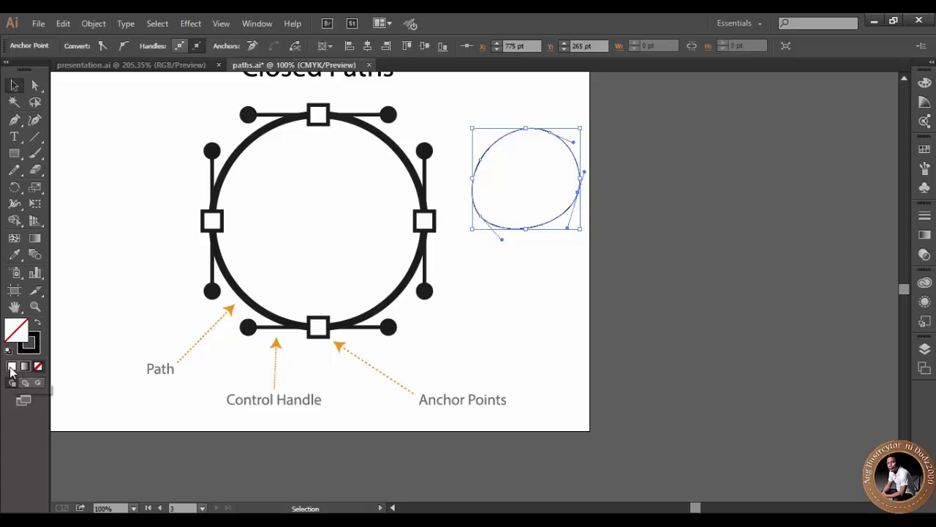
# Try yellow-green and teal fills on the blob, then settle on dark red from the Color Guide.
pyautogui.click(11, 368)
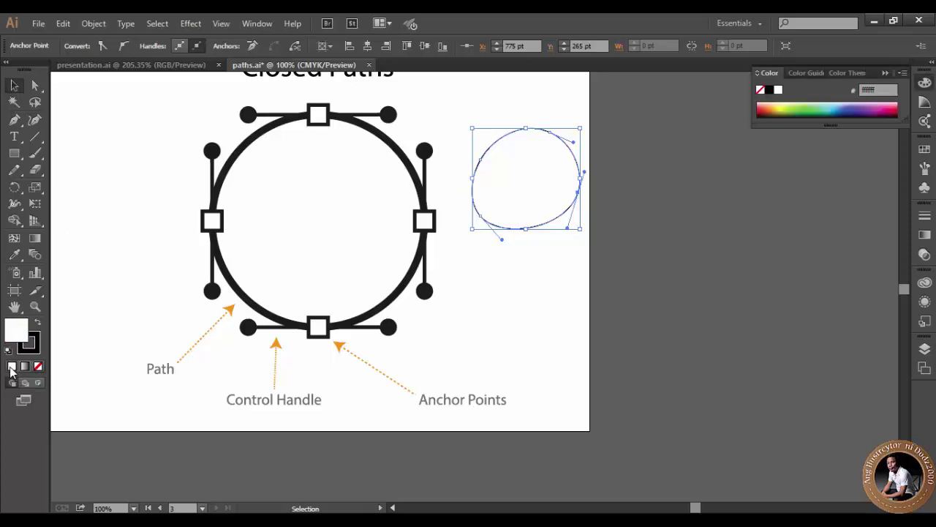
pyautogui.click(788, 106)
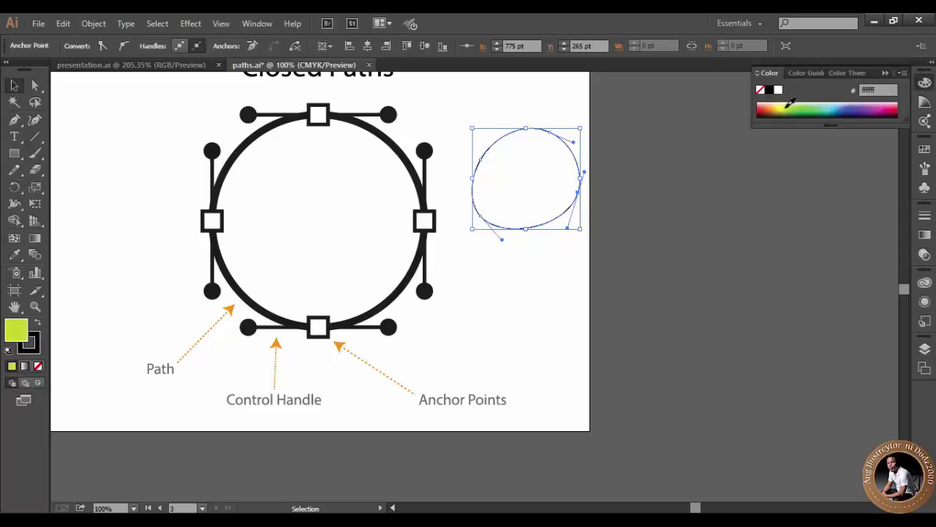
pyautogui.click(830, 109)
pyautogui.click(924, 148)
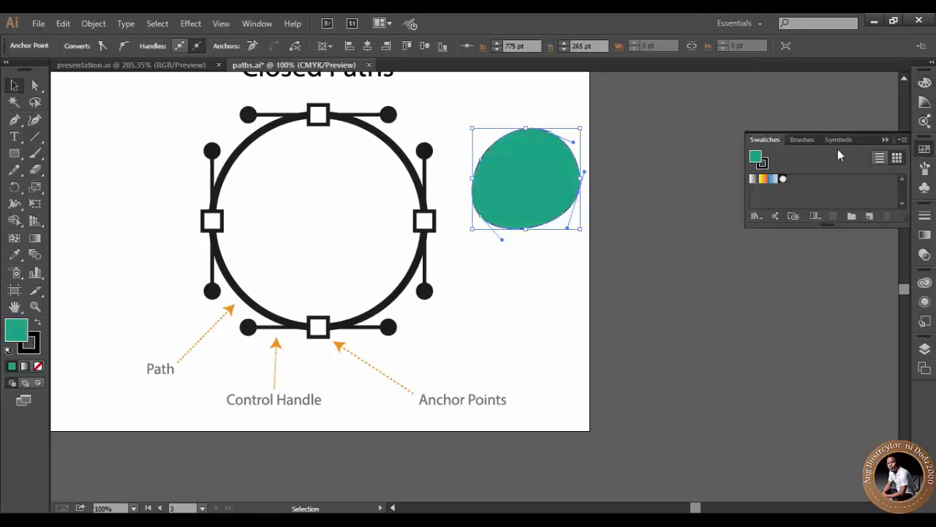
pyautogui.click(924, 102)
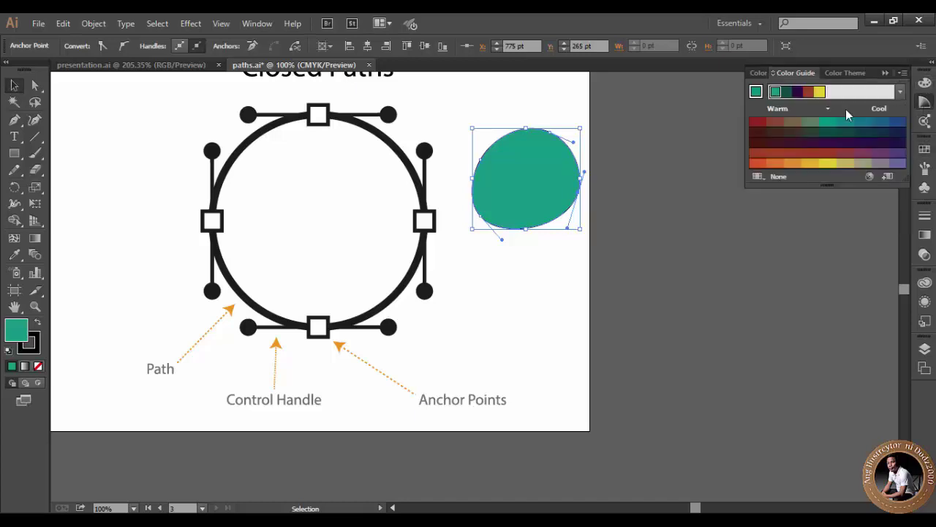
pyautogui.click(761, 124)
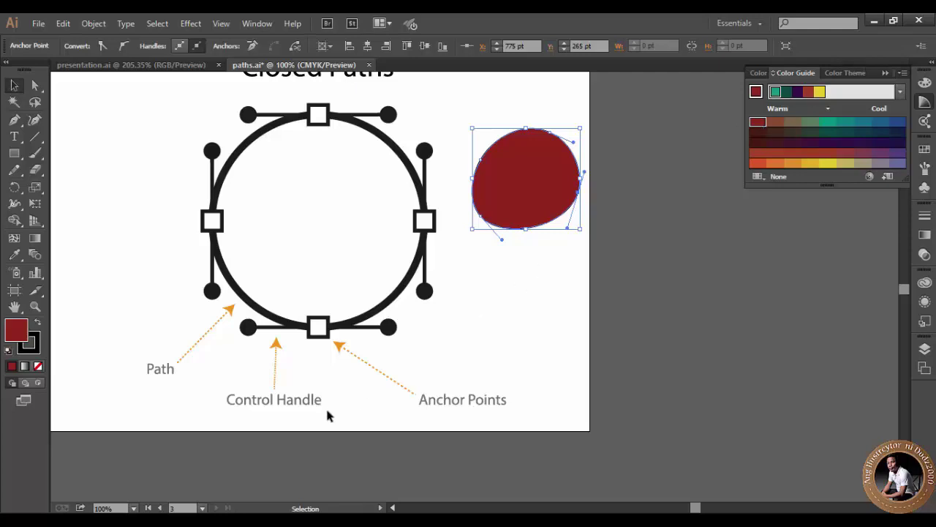
# Back on artboard 2, Curved Paths, fill the thin S-curve with a brown Color Guide swatch.
pyautogui.click(202, 508)
pyautogui.click(218, 480)
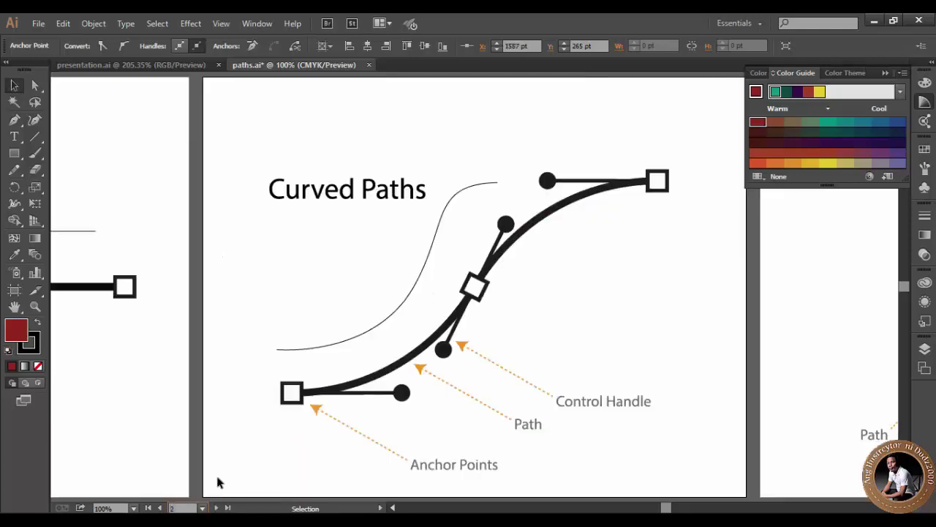
pyautogui.click(414, 286)
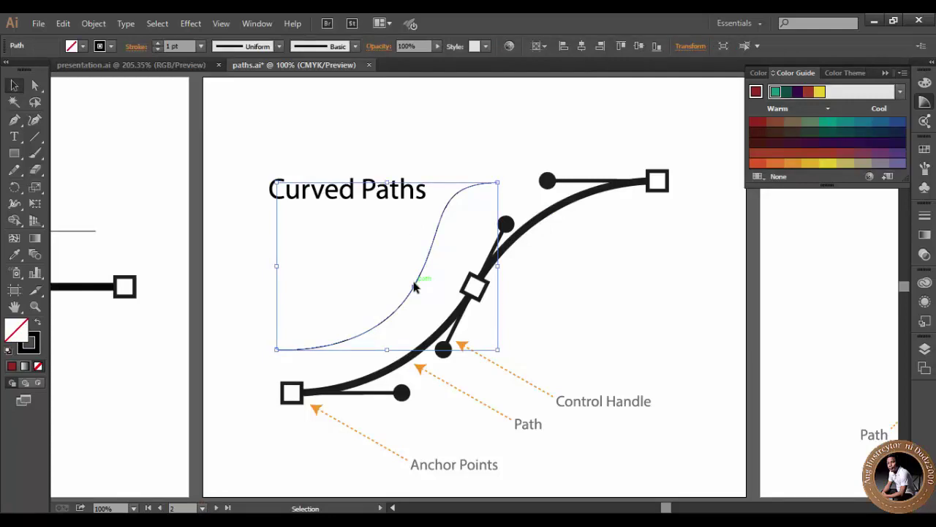
pyautogui.click(776, 123)
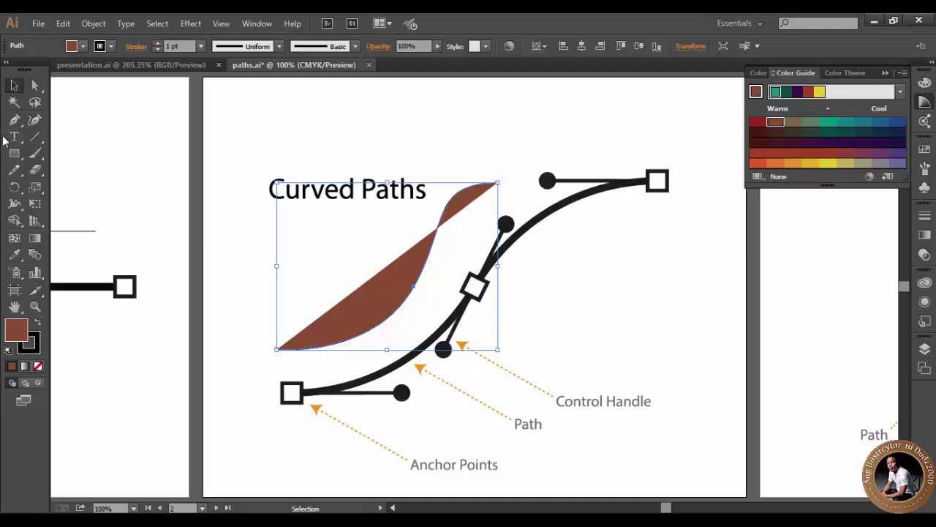
# Extend the brown curve with six Curvature points around the artboard, then delete the path.
pyautogui.click(35, 119)
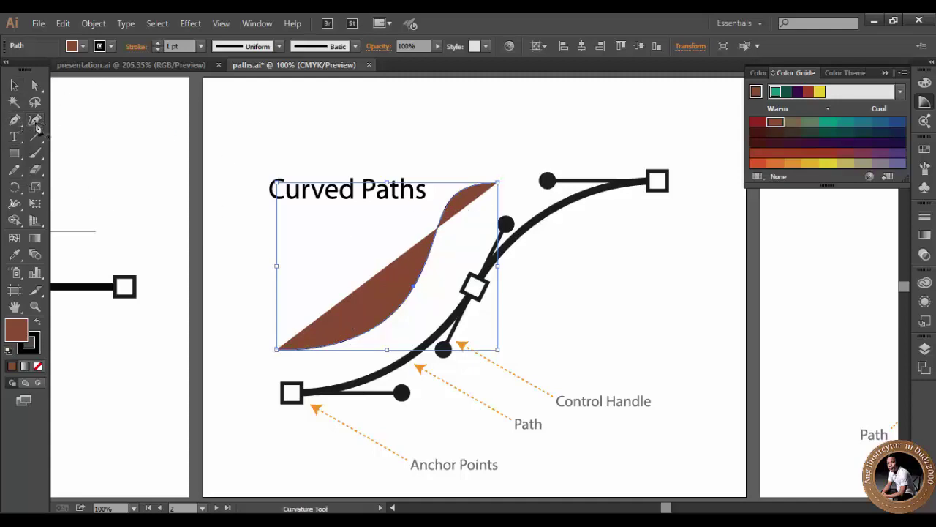
pyautogui.click(244, 103)
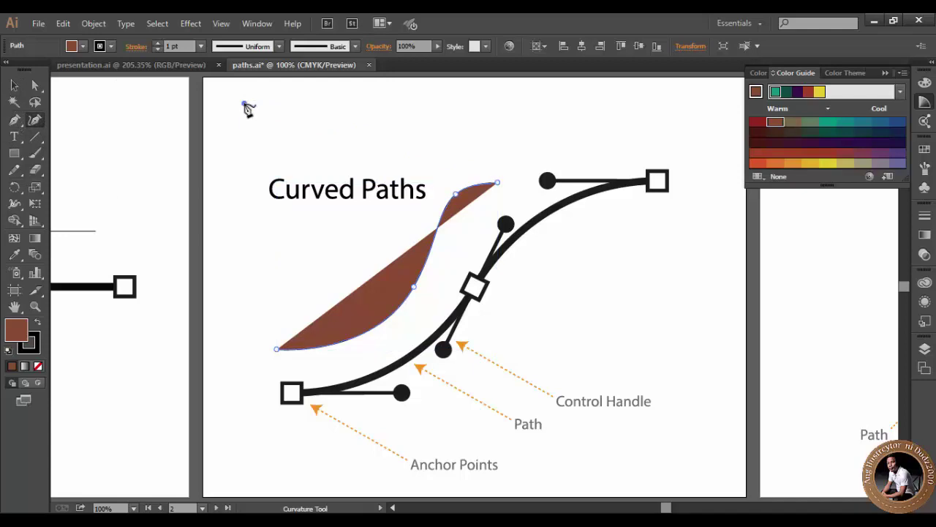
pyautogui.click(512, 123)
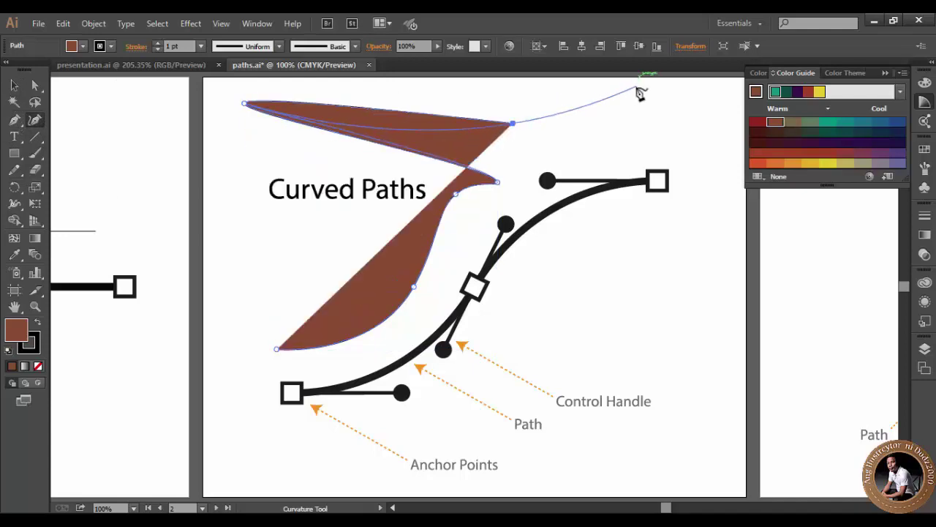
pyautogui.click(636, 87)
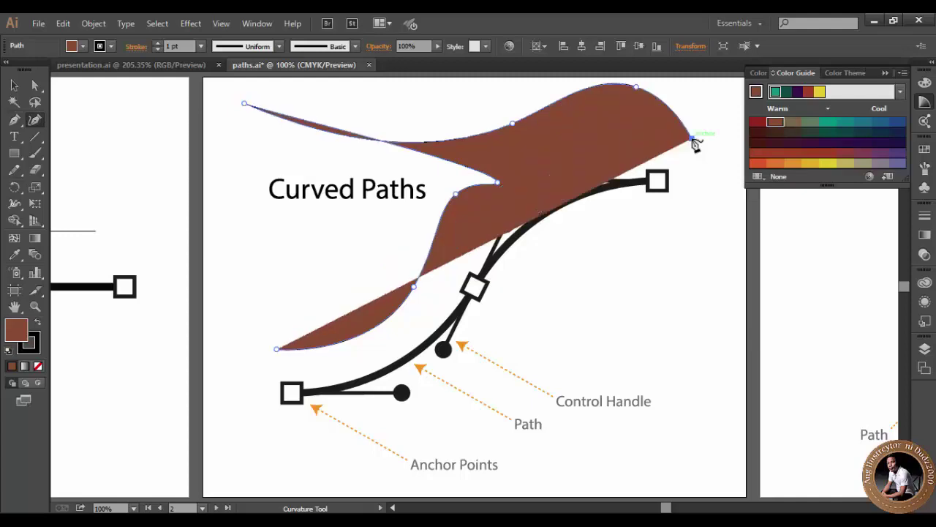
pyautogui.click(692, 139)
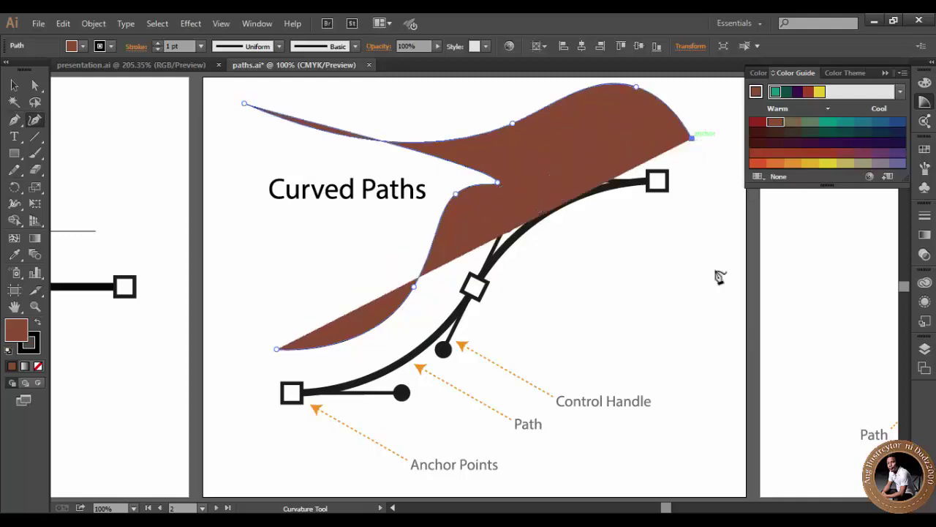
pyautogui.click(711, 352)
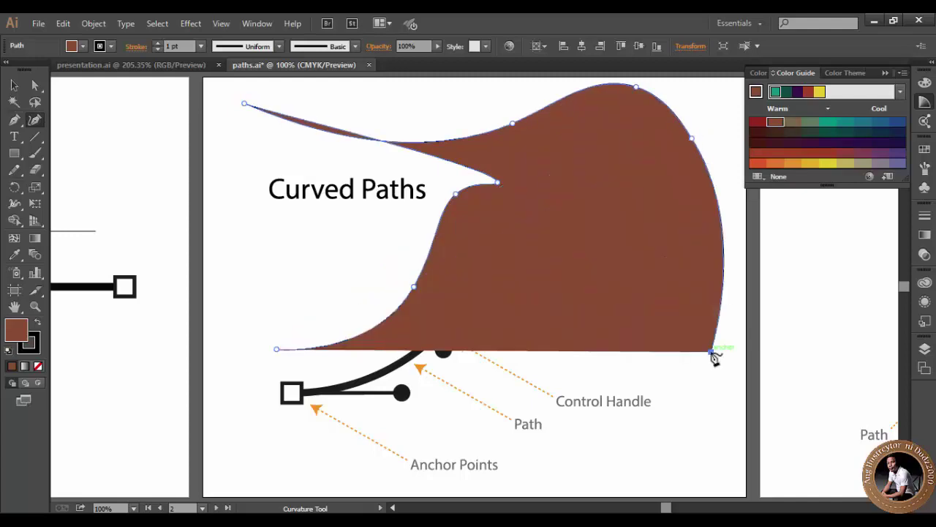
pyautogui.click(278, 433)
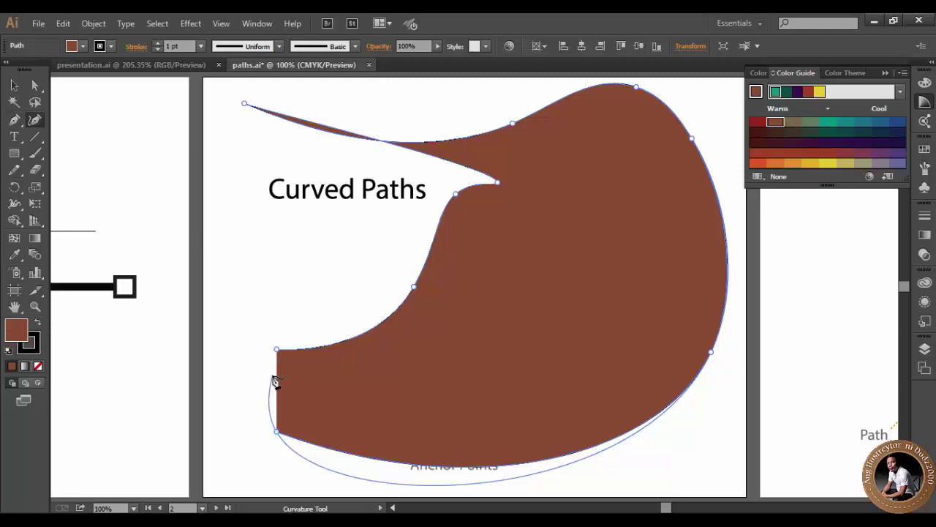
pyautogui.press('Delete')
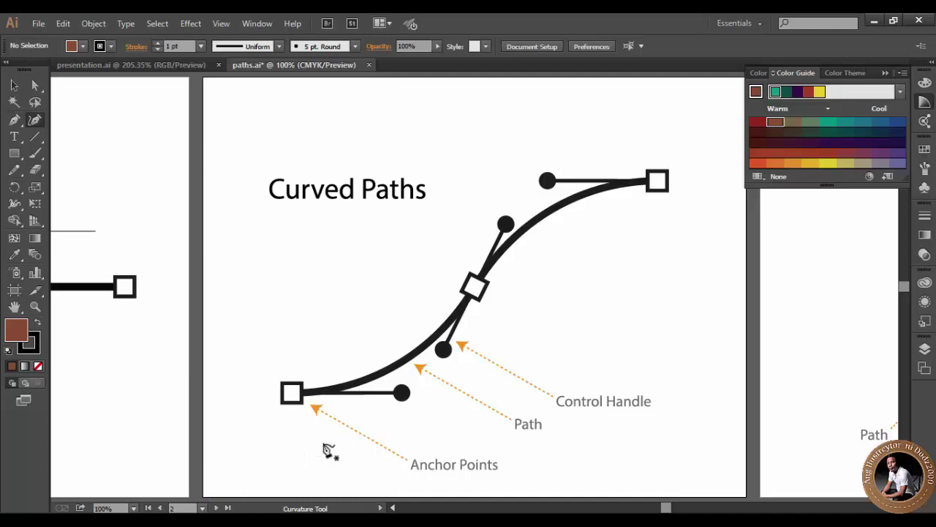
# Zoom out to 50% to show all three artboards, then delete the red blob beside the circle.
pyautogui.scroll(-2, 350, 371)
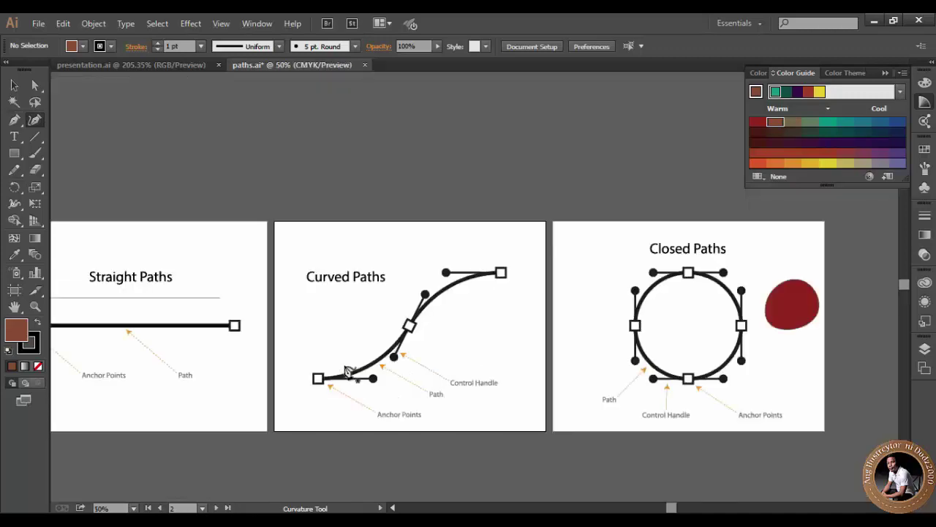
pyautogui.moveTo(332, 364); pyautogui.dragTo(381, 343)
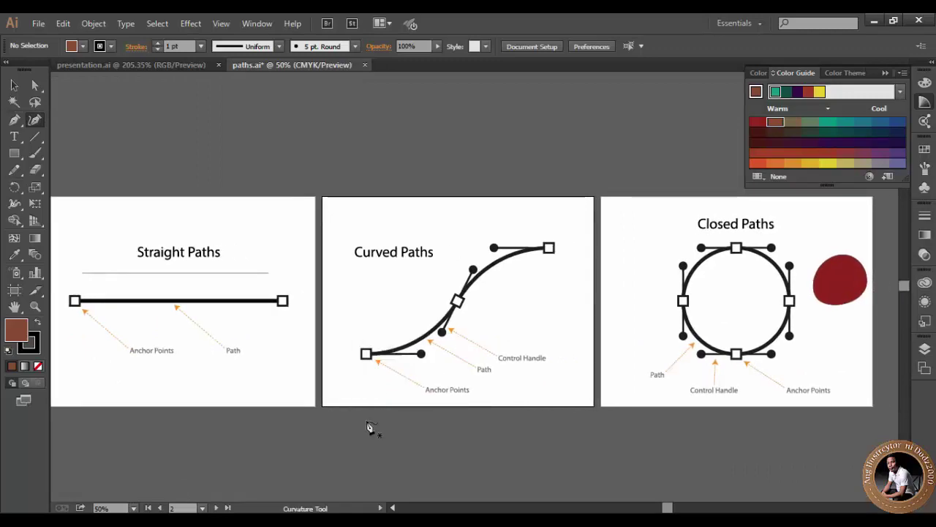
pyautogui.click(14, 85)
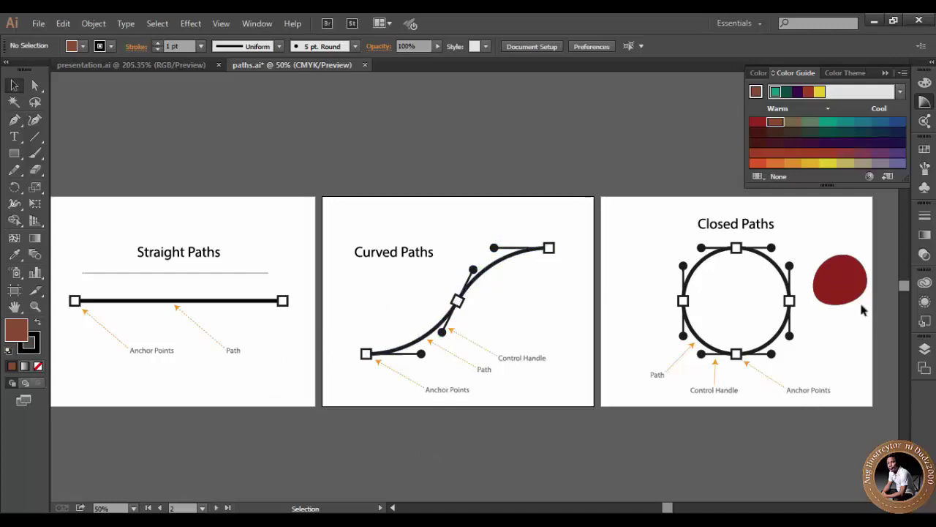
pyautogui.click(830, 288)
pyautogui.press('Delete')
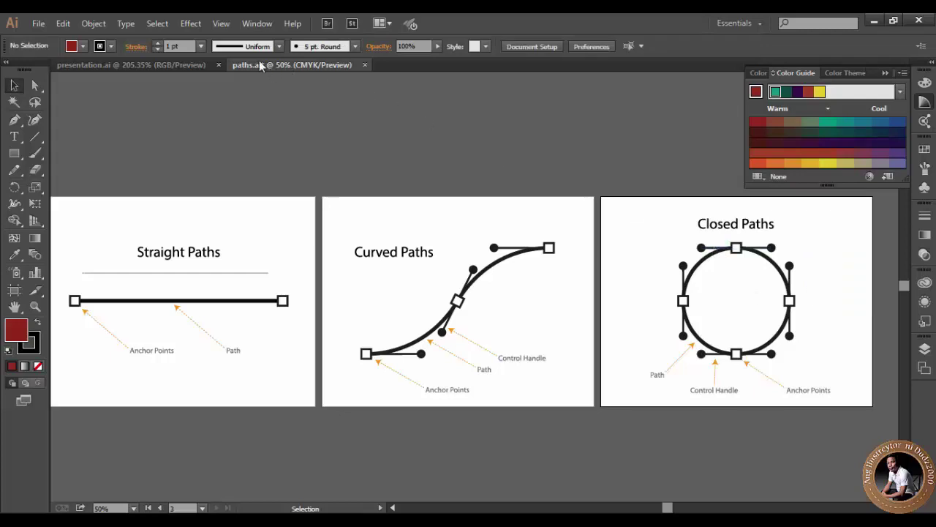
# Switch to the presentation.ai document showing the Understanding Vector Paths title slide.
pyautogui.click(178, 63)
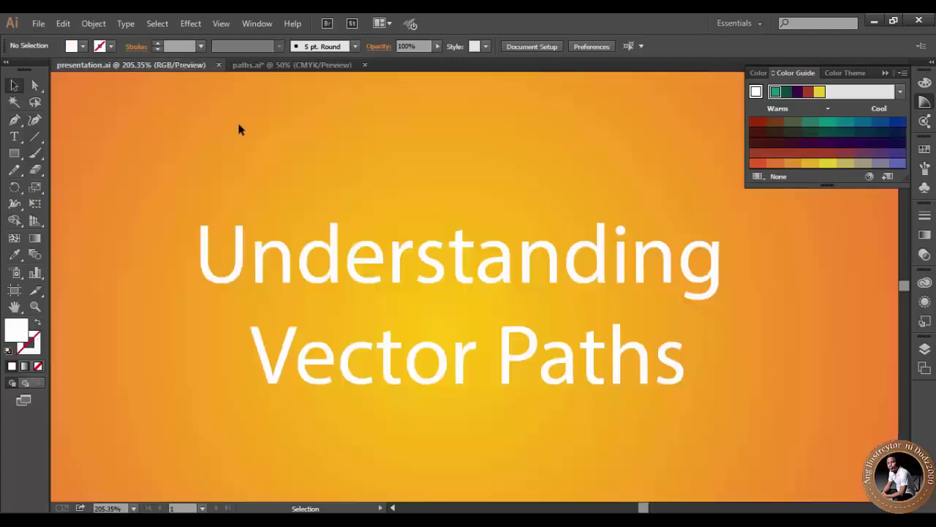